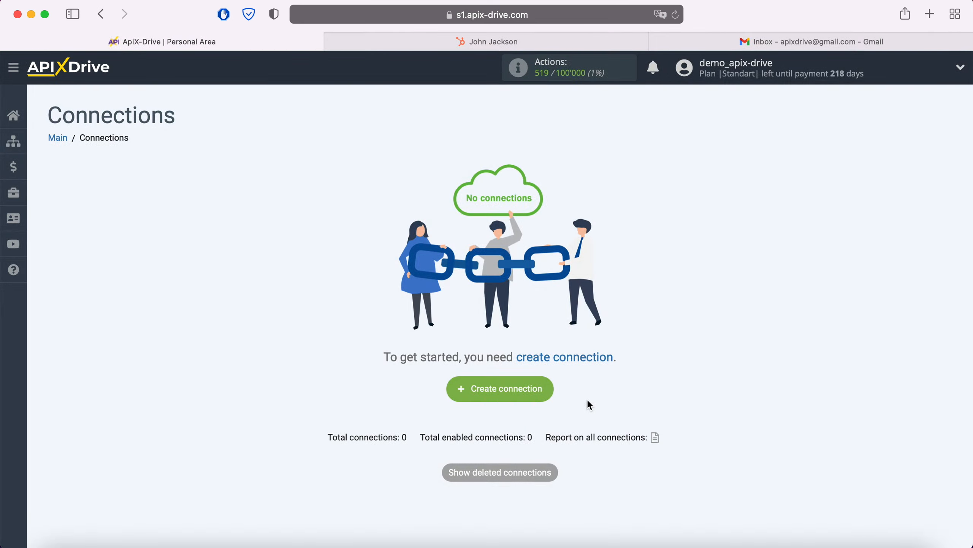
Create a new connection and select Hubspot as the data source system
left_click(549, 390)
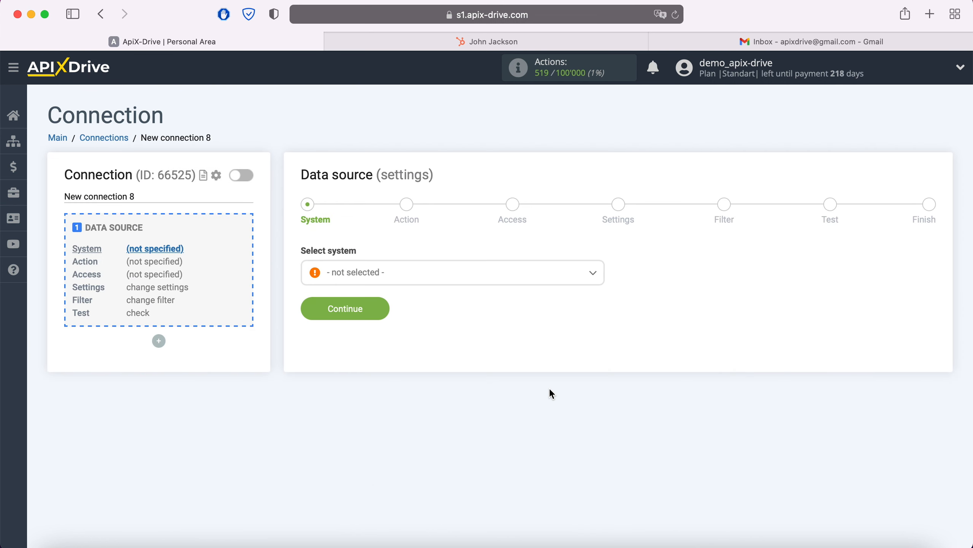
left_click(451, 279)
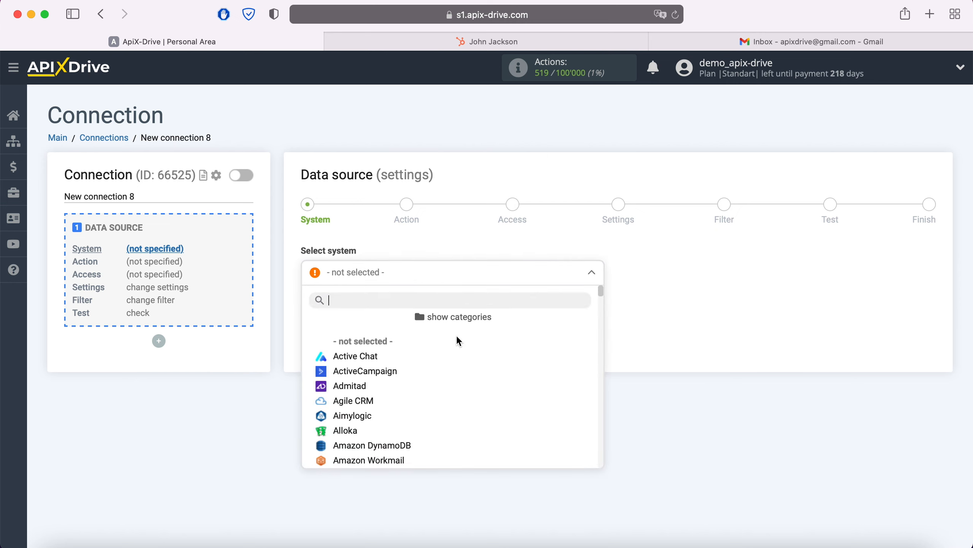
scroll(469, 370, "down", 15)
scroll(470, 370, "down", 20)
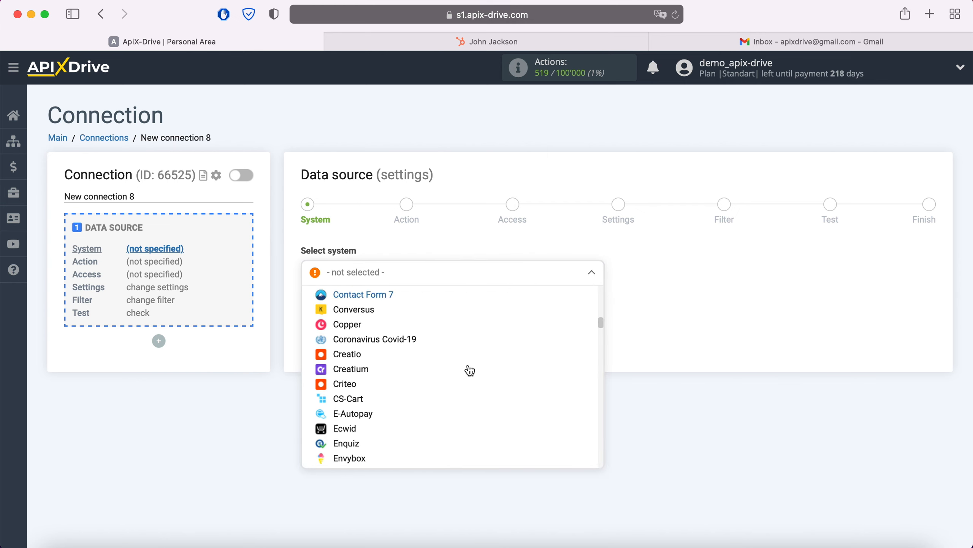
scroll(470, 370, "down", 2)
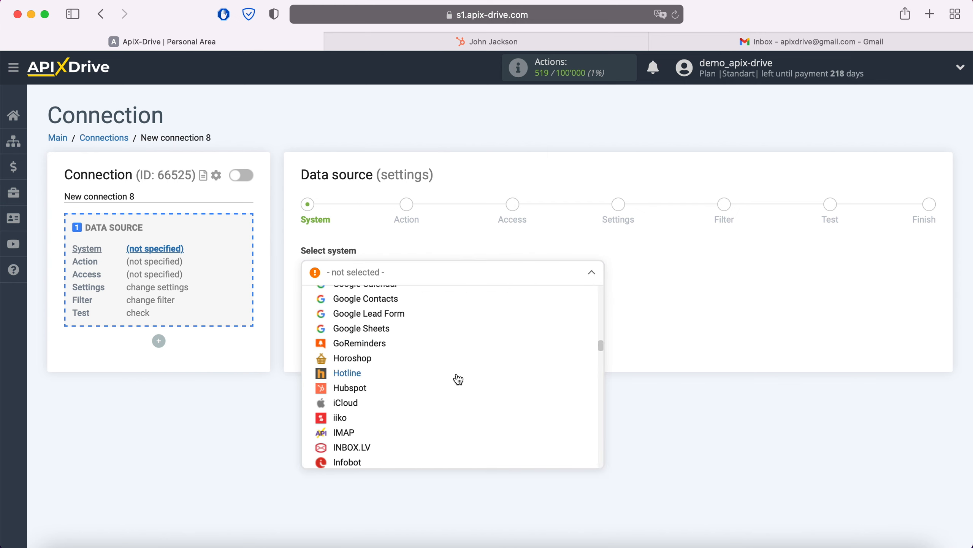
left_click(365, 394)
left_click(383, 309)
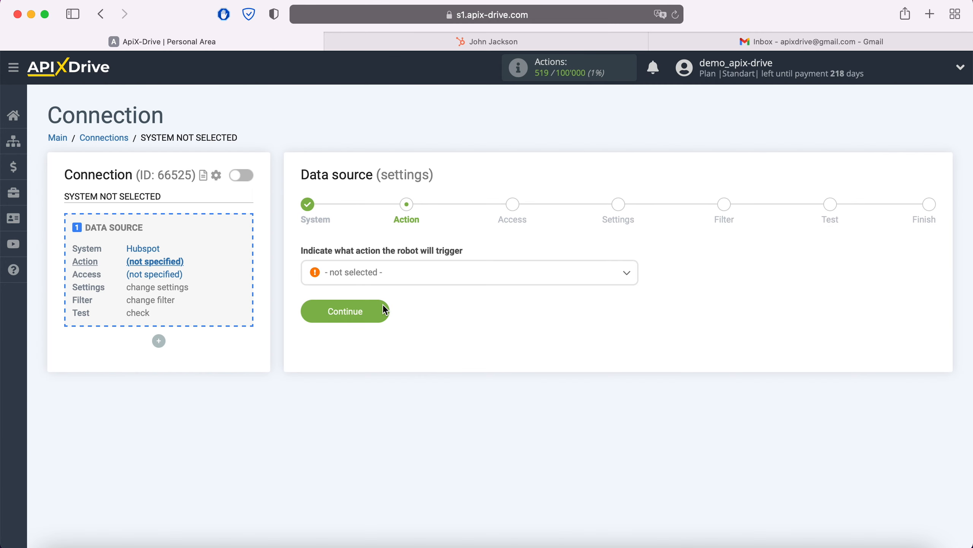
Set the HubSpot trigger action to Get Contacts (new) and proceed to account access
left_click(395, 282)
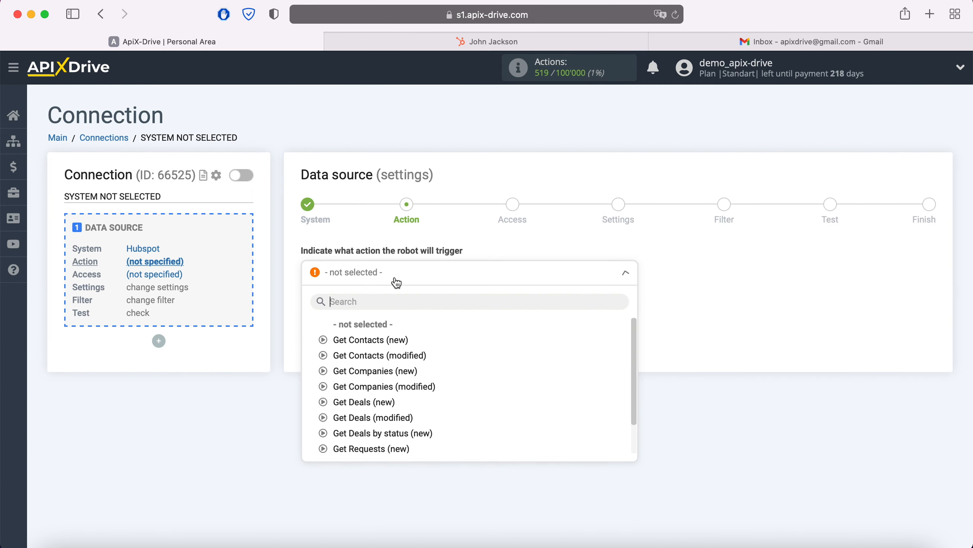
left_click(397, 341)
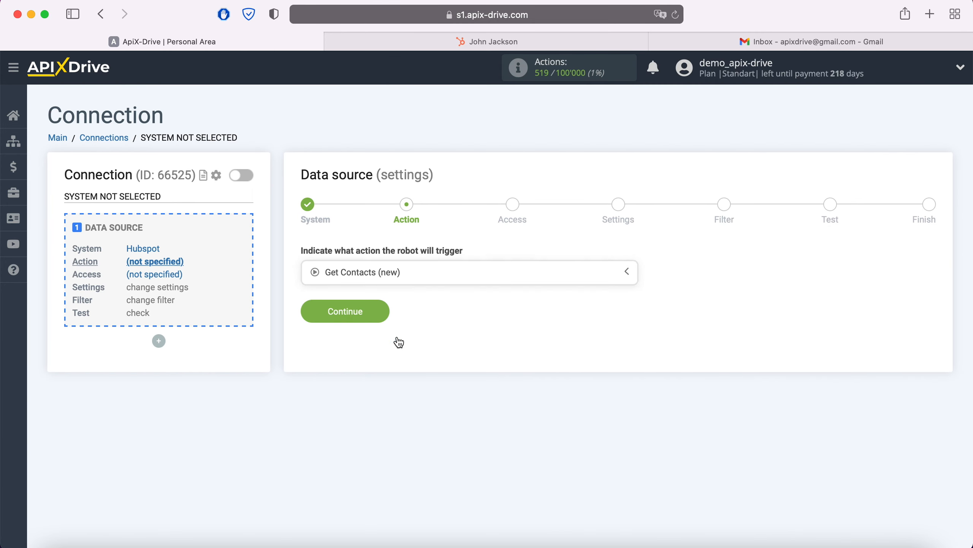
left_click(382, 311)
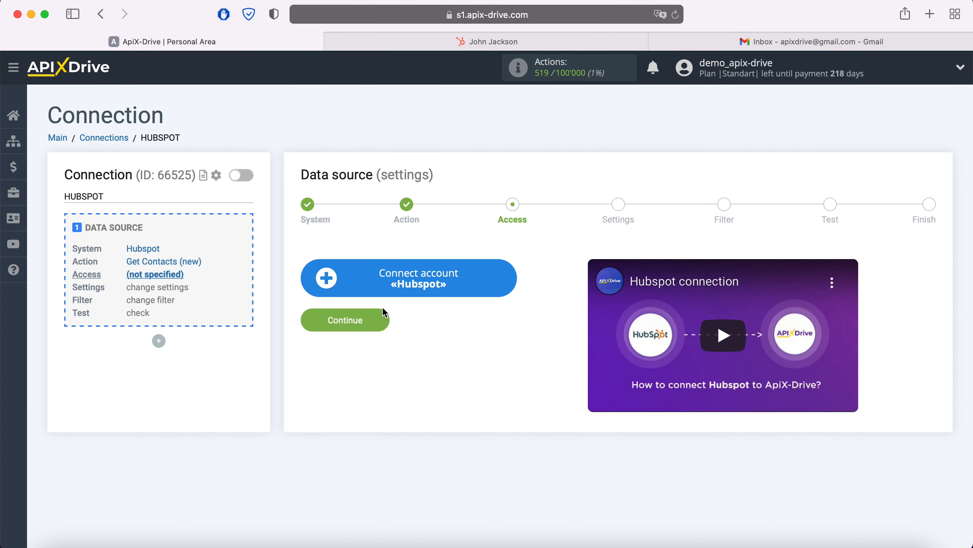
Open the Hubspot account connection form asking for an API key, then switch to HubSpot
left_click(505, 278)
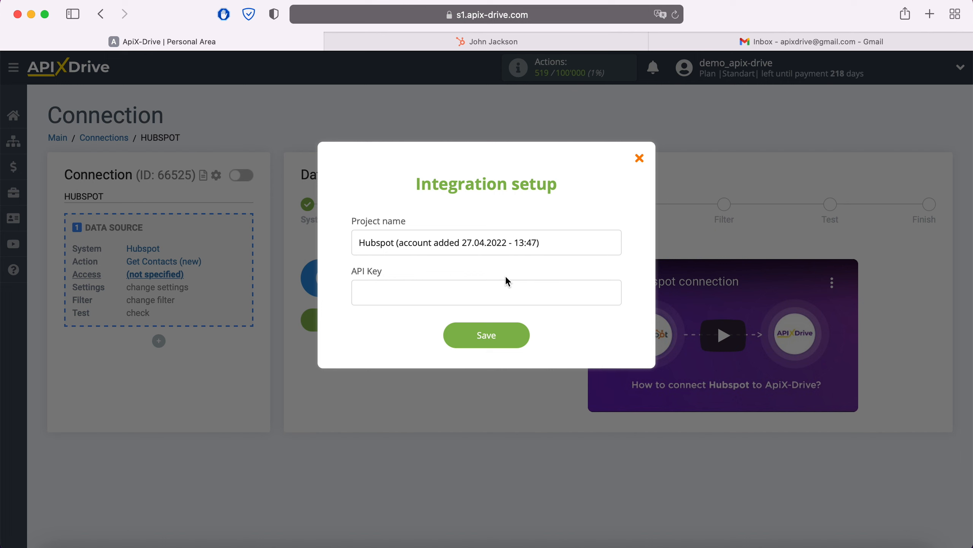
left_click(462, 40)
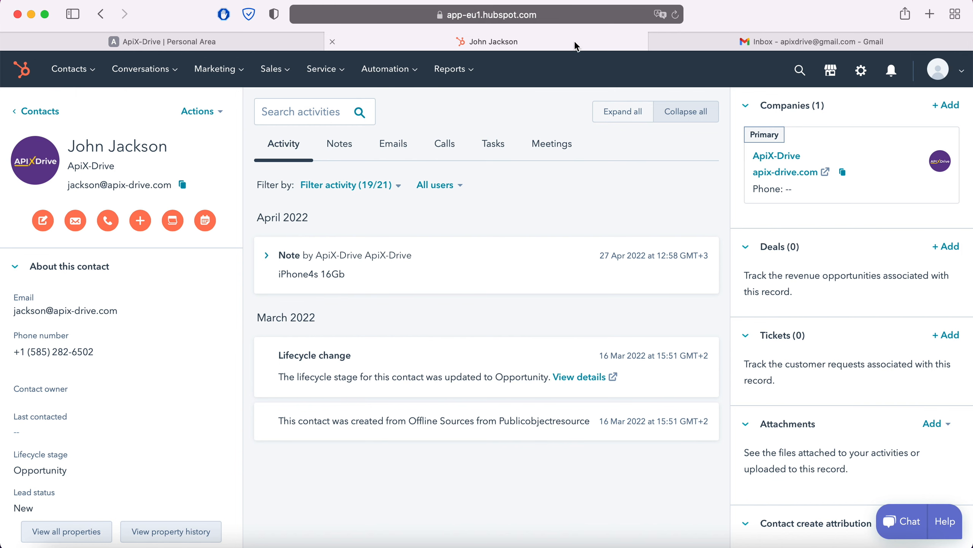
Reveal and copy the API key from HubSpot's Integrations settings, then return to ApiX-Drive
left_click(961, 70)
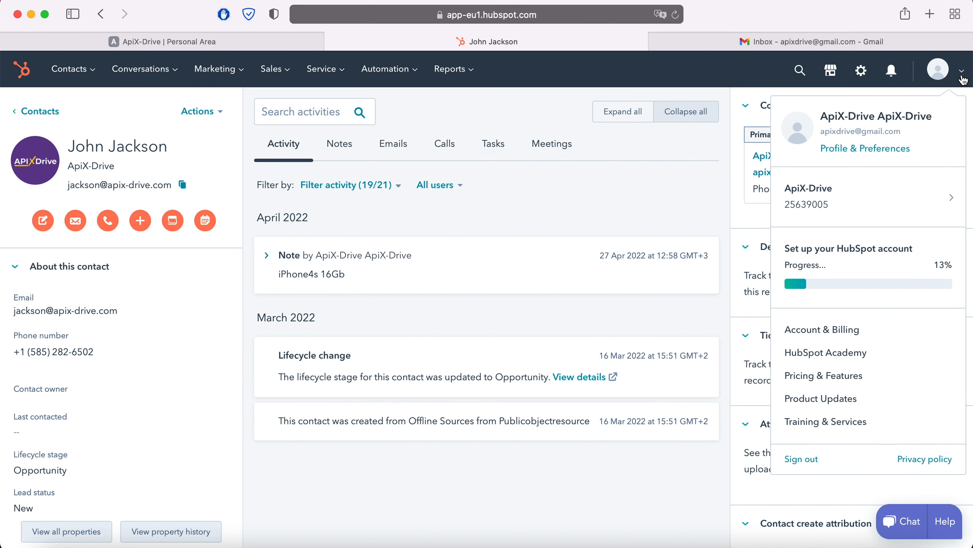
left_click(893, 149)
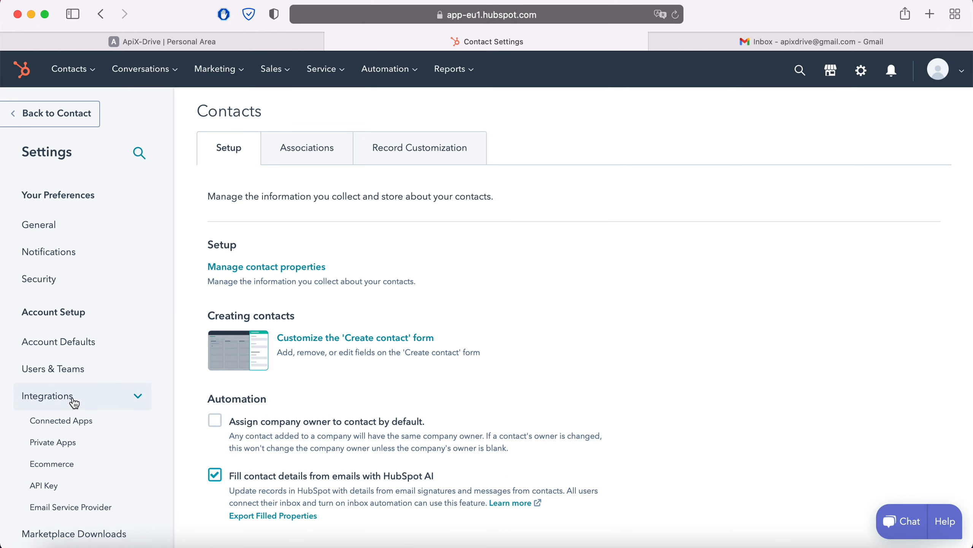
left_click(49, 485)
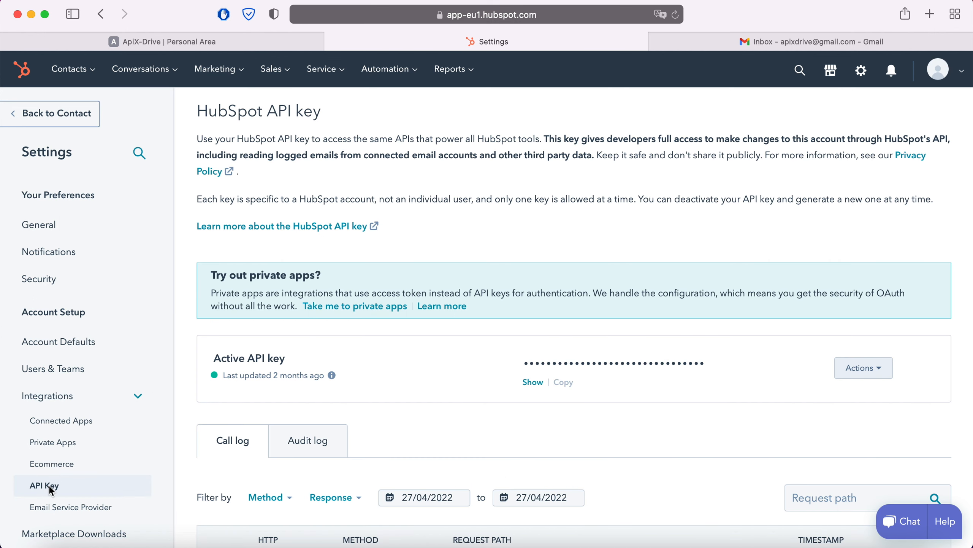
left_click(532, 382)
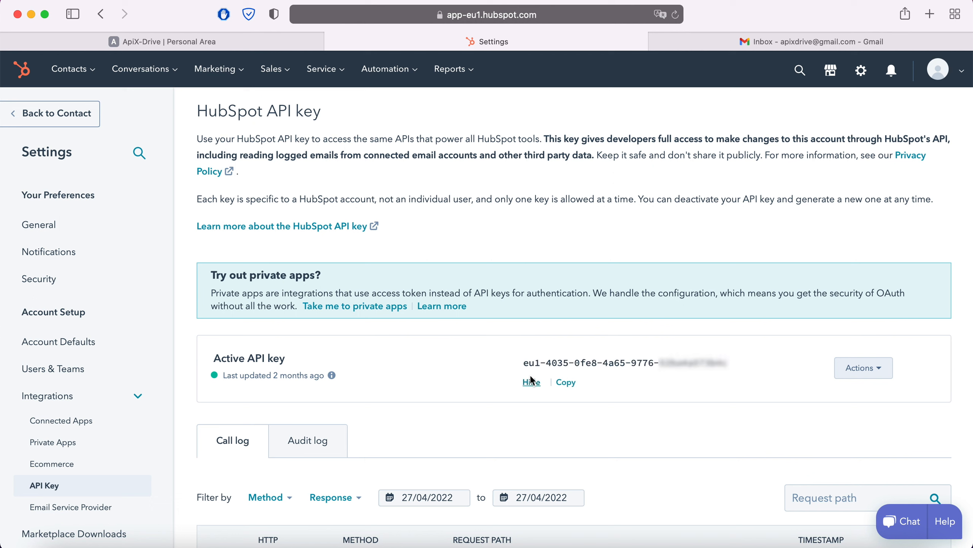
left_click_drag(524, 363, 721, 362)
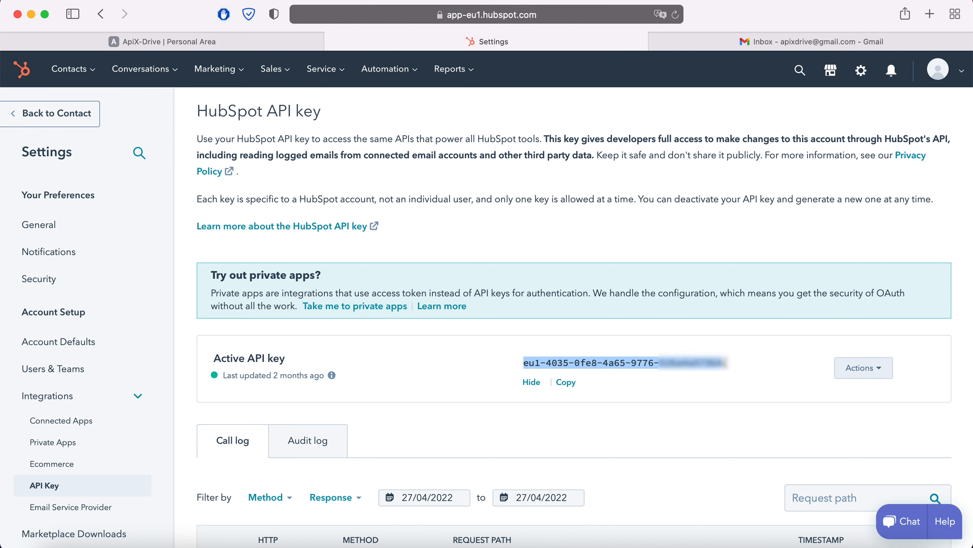
right_click(677, 367)
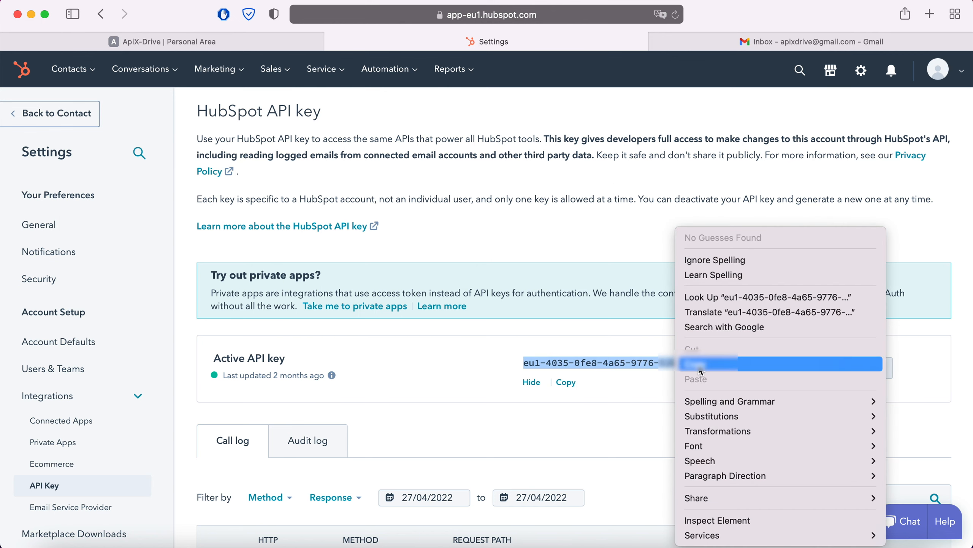
left_click(696, 364)
left_click(284, 43)
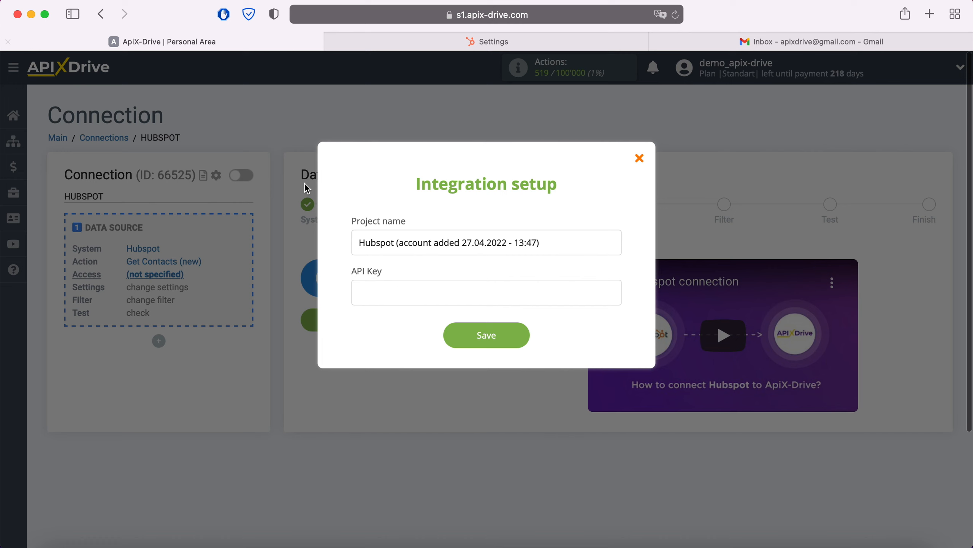
Paste the API key, save the HubSpot account, select that login, and continue to Settings
right_click(383, 290)
left_click(408, 328)
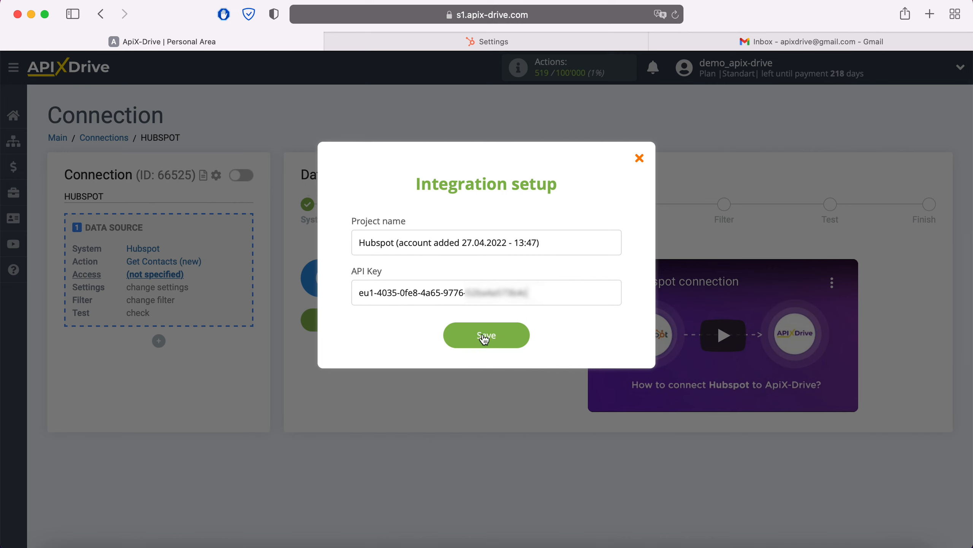
left_click(522, 334)
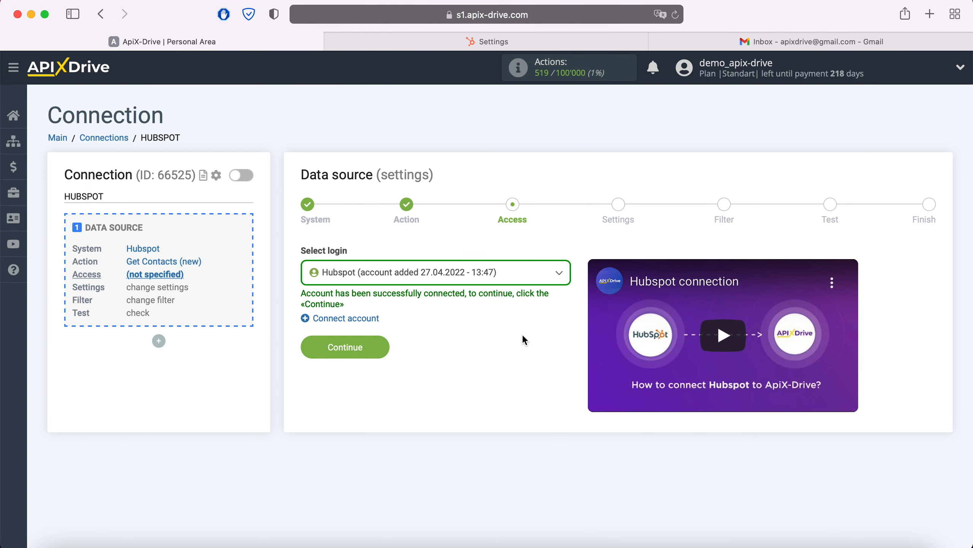
left_click(513, 285)
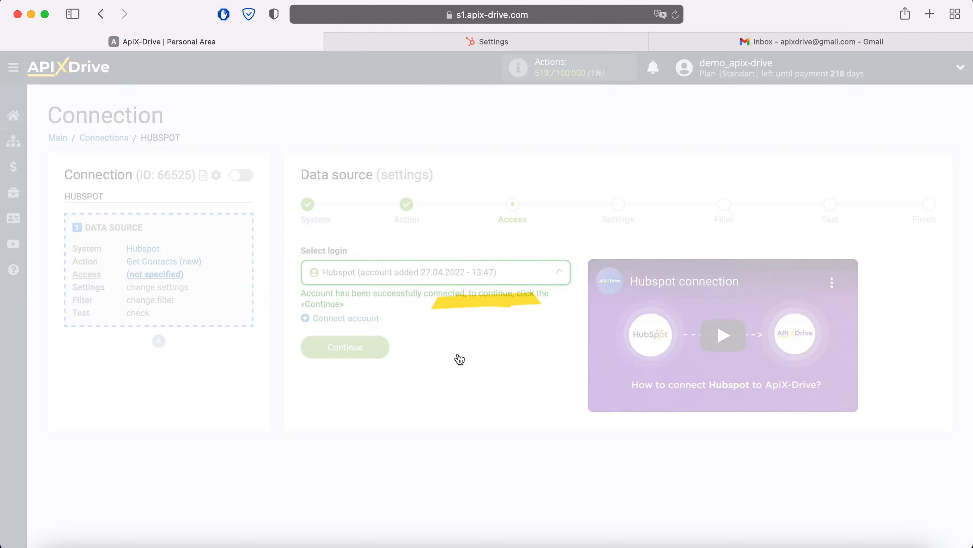
left_click(379, 347)
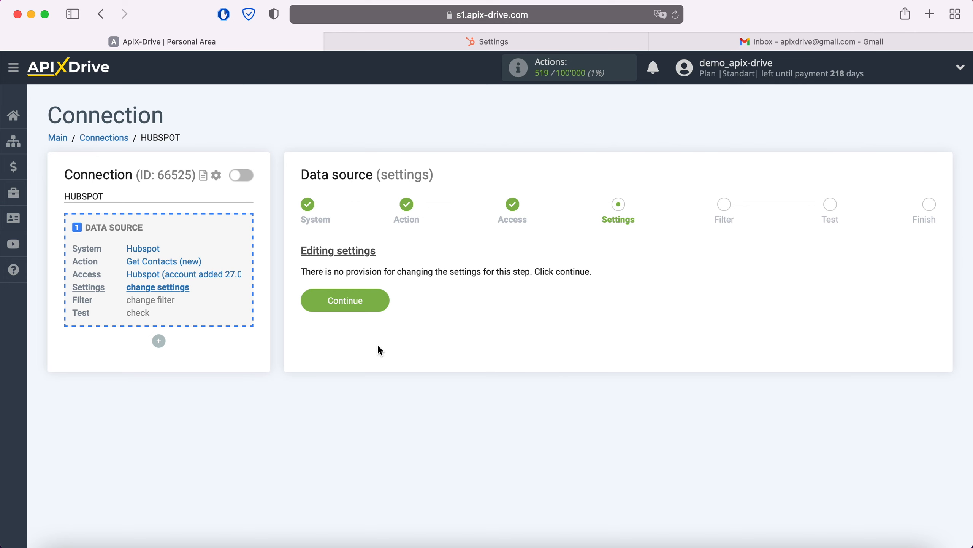
Pass through settings, filtering and the contact test data to finish the HubSpot source setup
left_click(381, 300)
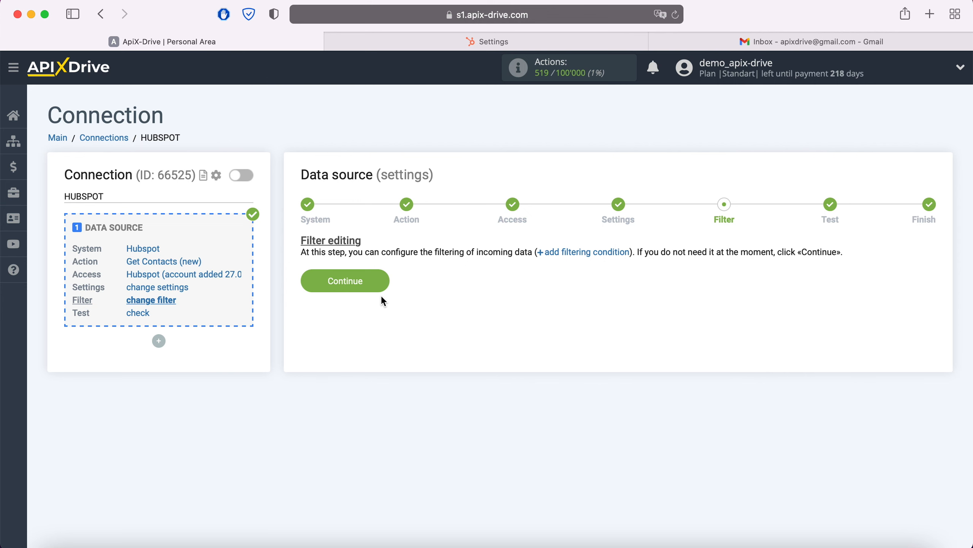
left_click(382, 281)
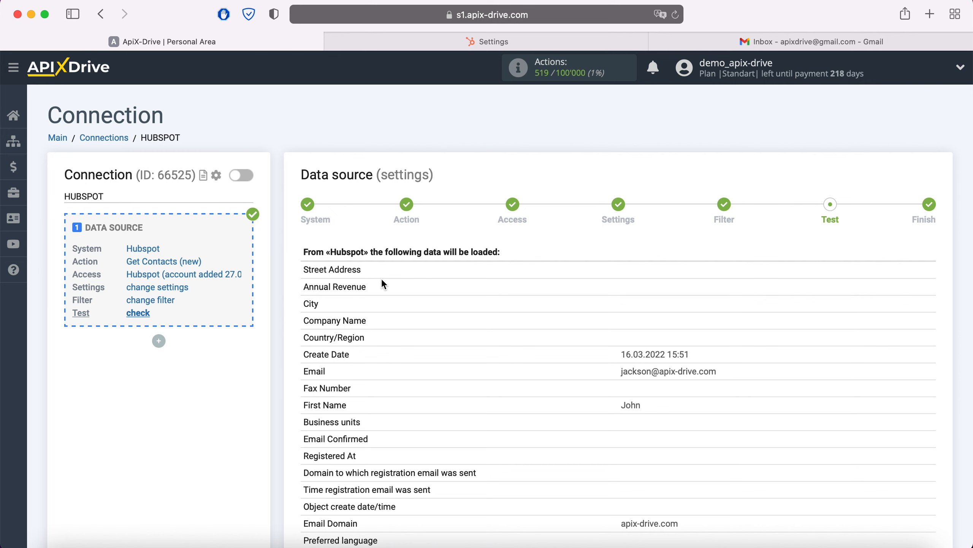
scroll(383, 281, "down", 5)
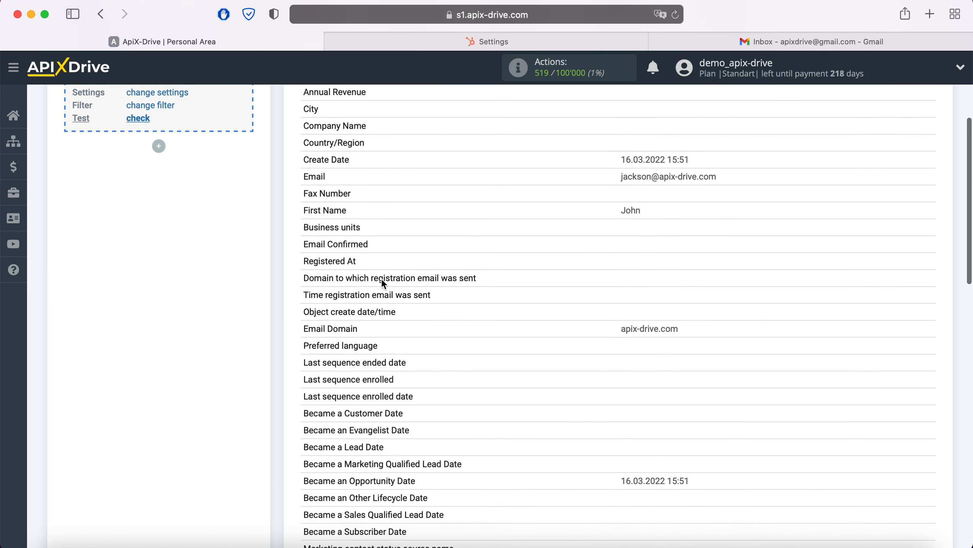
scroll(382, 280, "down", 8)
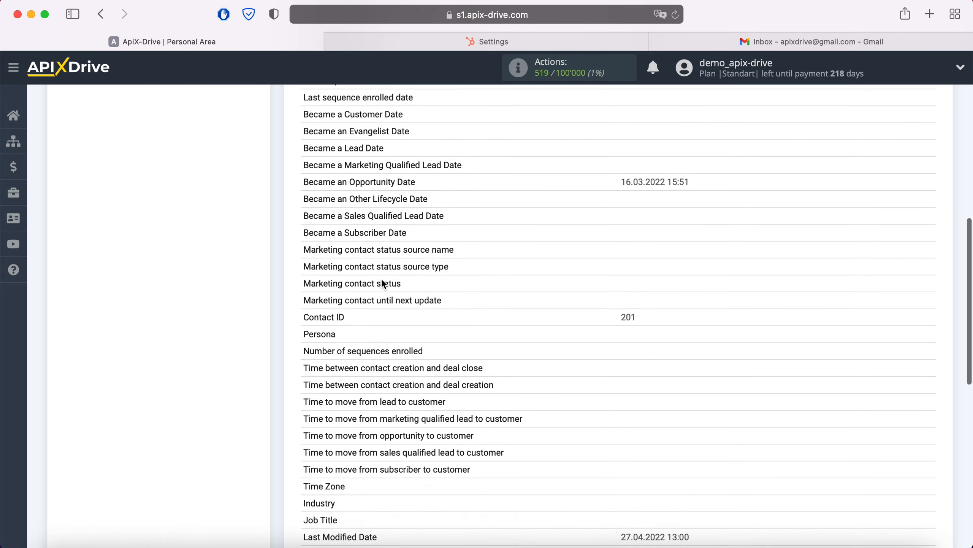
scroll(384, 283, "down", 5)
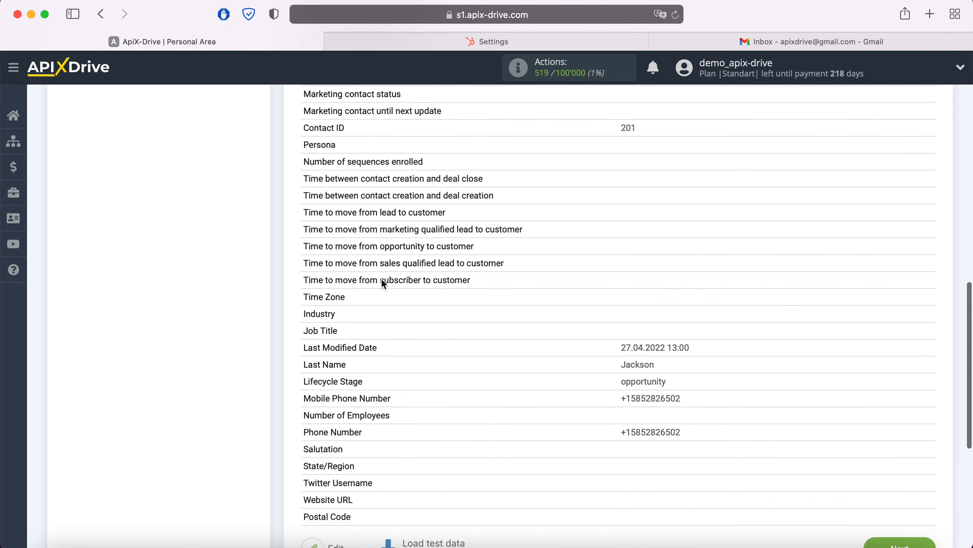
scroll(384, 283, "down", 2)
left_click(899, 467)
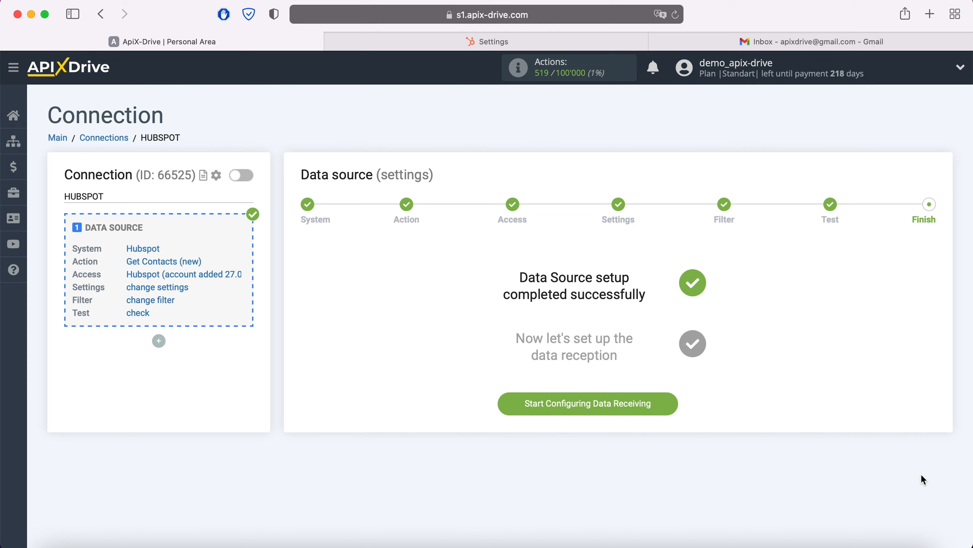
Start configuring data receiving and select Gmail (receive) as the destination system
left_click(674, 404)
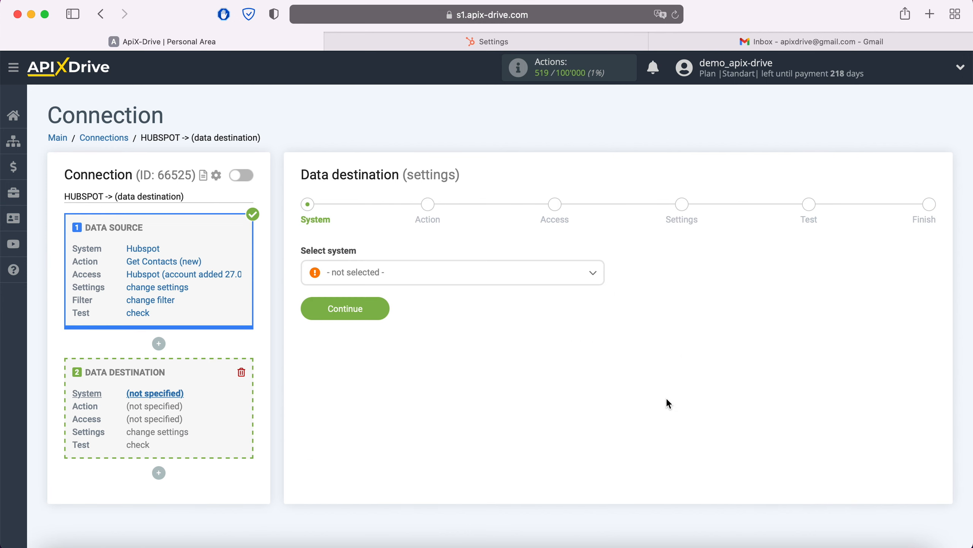
left_click(437, 284)
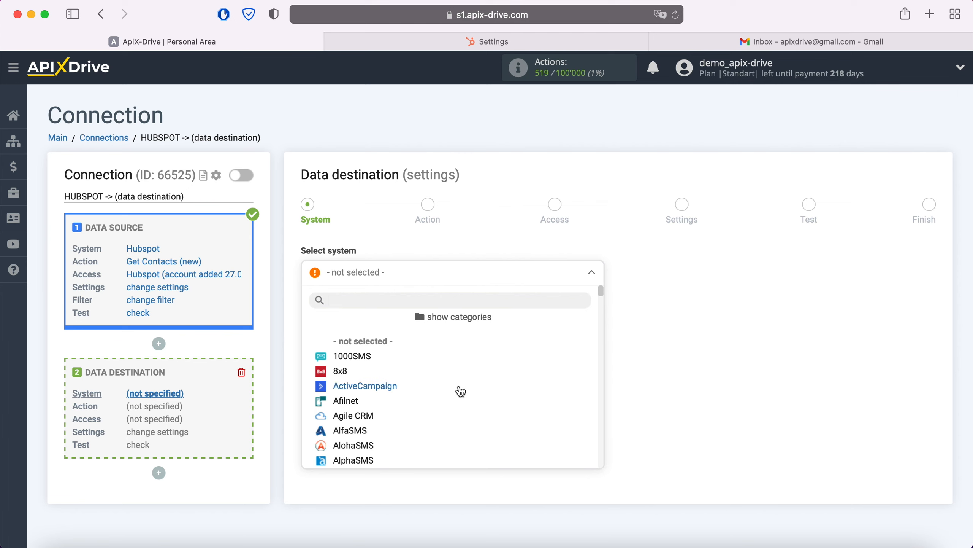
scroll(461, 391, "down", 3)
scroll(460, 391, "down", 15)
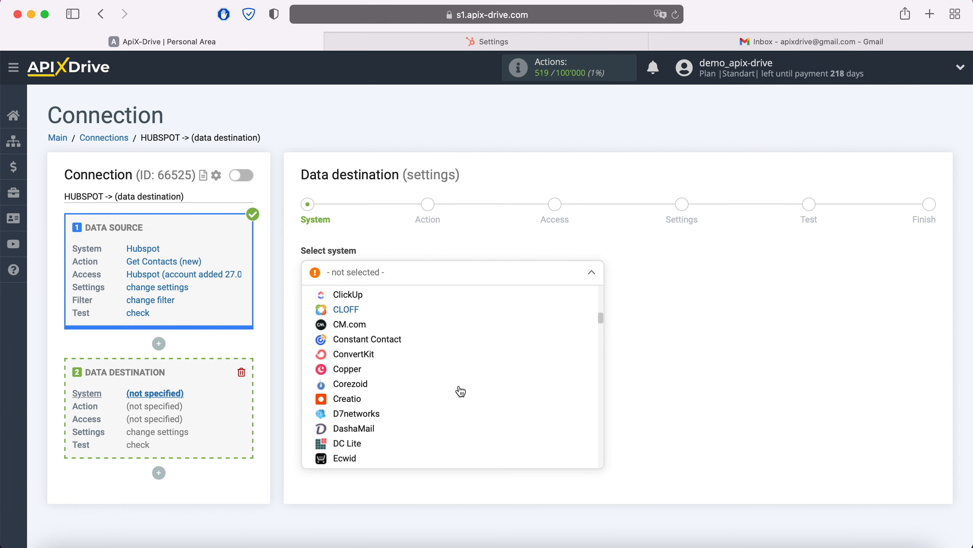
scroll(459, 391, "down", 10)
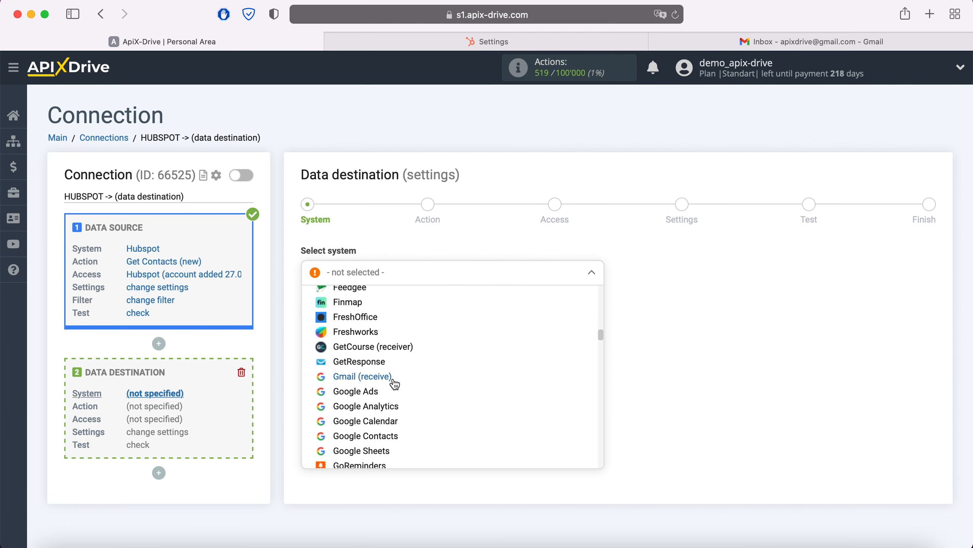
left_click(387, 380)
left_click(378, 306)
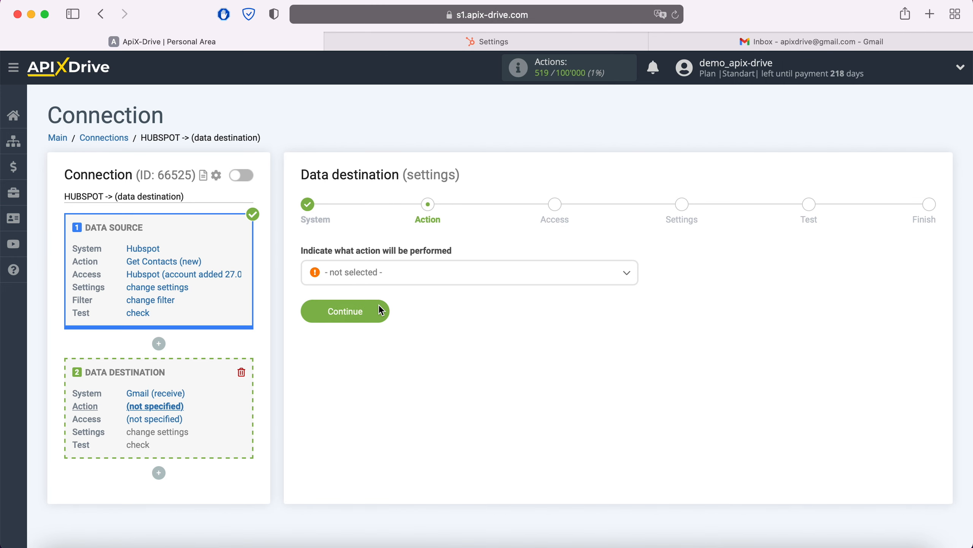
Choose Send Email as the Gmail action and proceed to account access
left_click(397, 274)
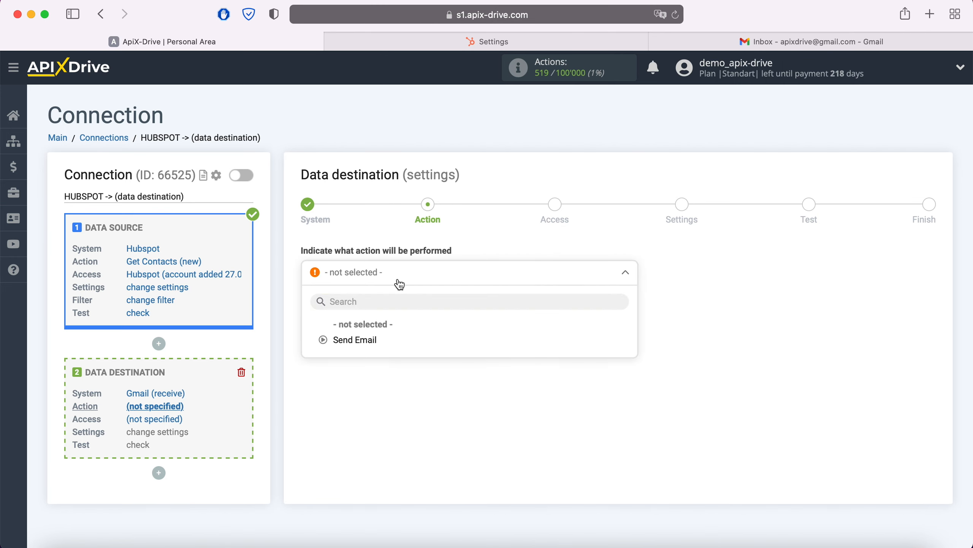
left_click(374, 344)
left_click(382, 313)
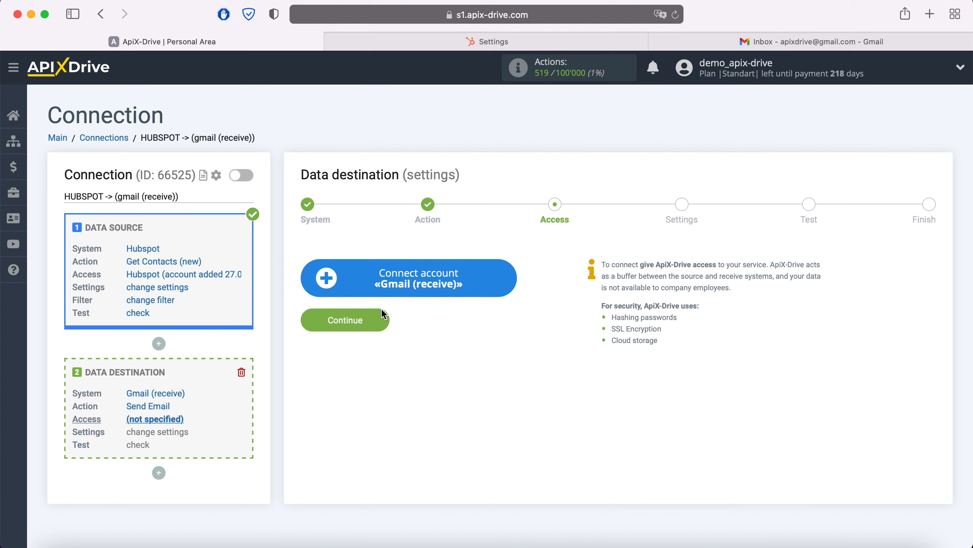
Sign in to Google with the saved Gmail account's e-mail and password
left_click(505, 280)
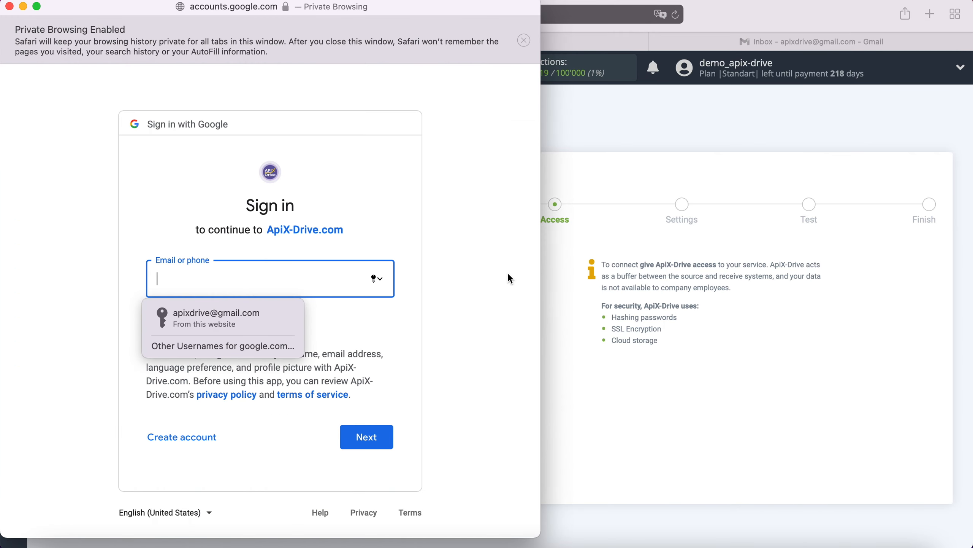
left_click(261, 304)
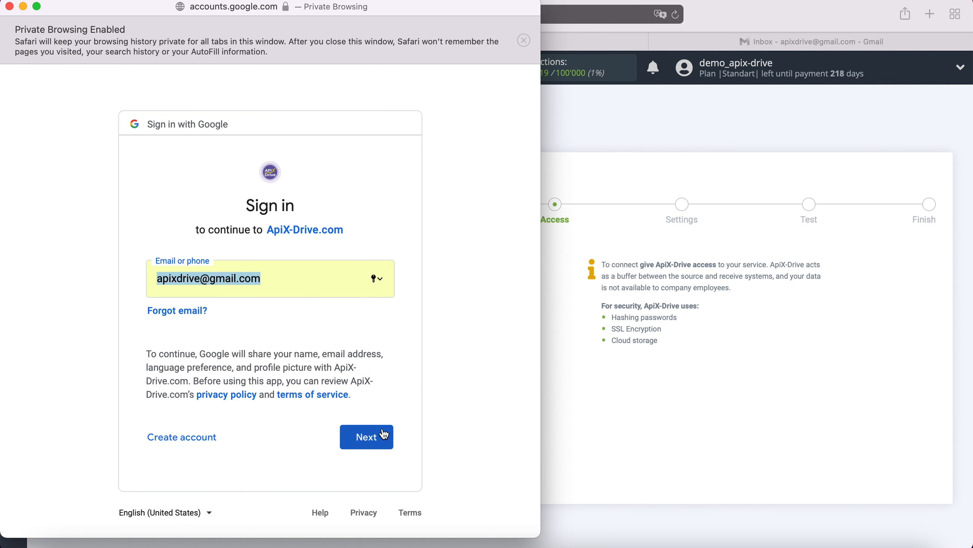
left_click(382, 437)
left_click(248, 312)
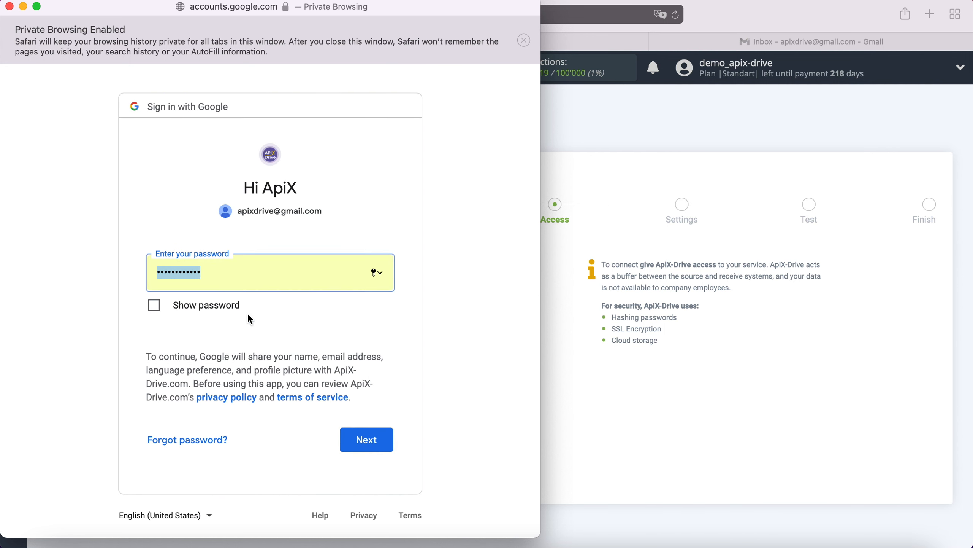
left_click(387, 441)
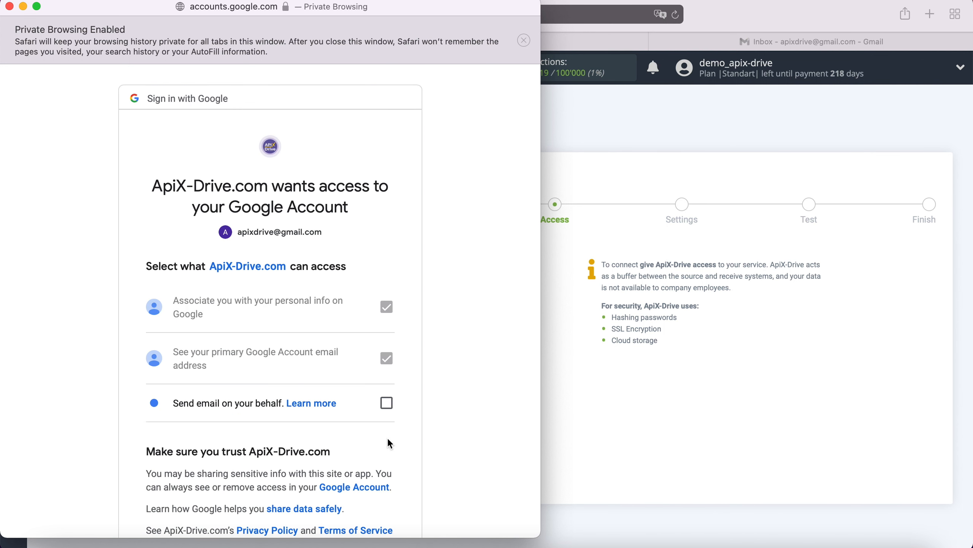
Grant ApiX-Drive permission to send email on the account's behalf
left_click(386, 404)
scroll(437, 410, "down", 2)
scroll(436, 410, "down", 1)
left_click(370, 499)
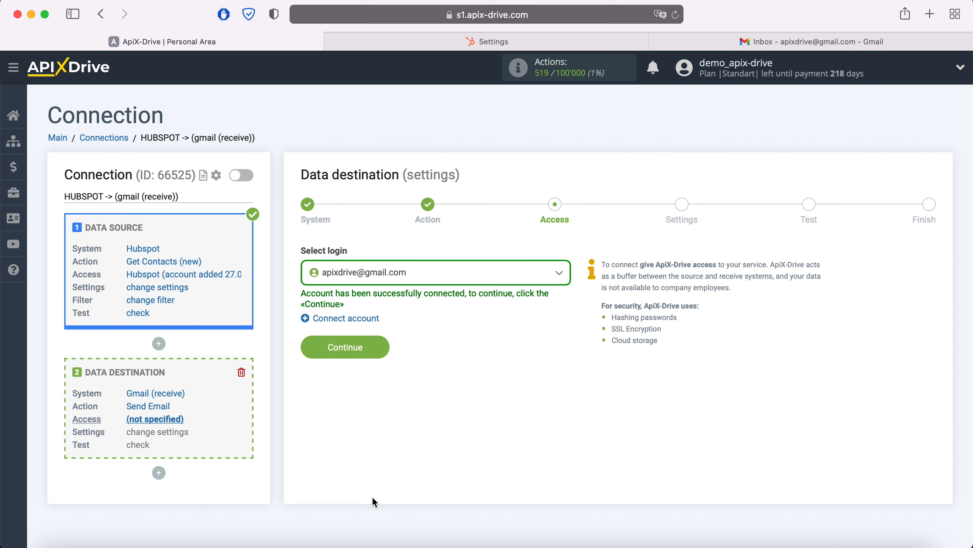
Select the connected Gmail account as the login and continue to the email settings
left_click(422, 272)
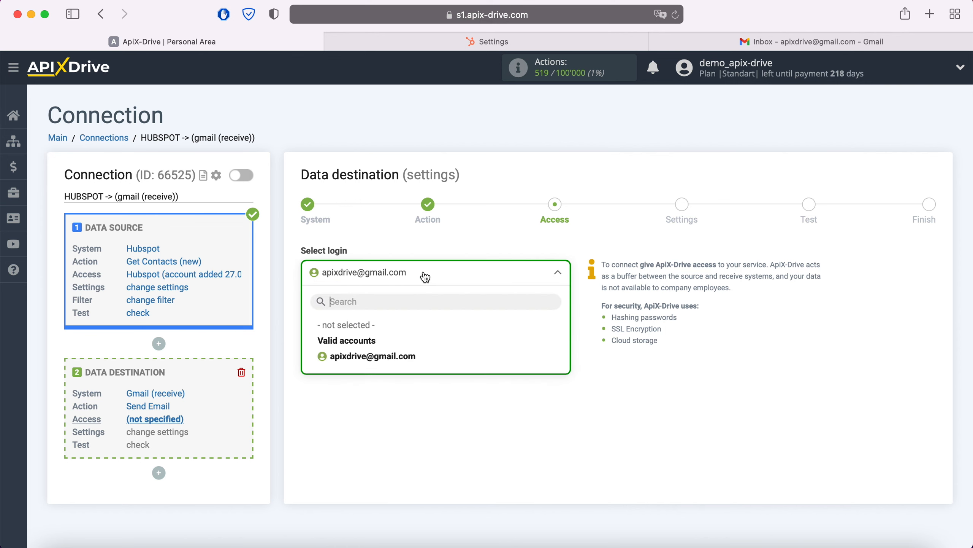
left_click(401, 351)
left_click(382, 346)
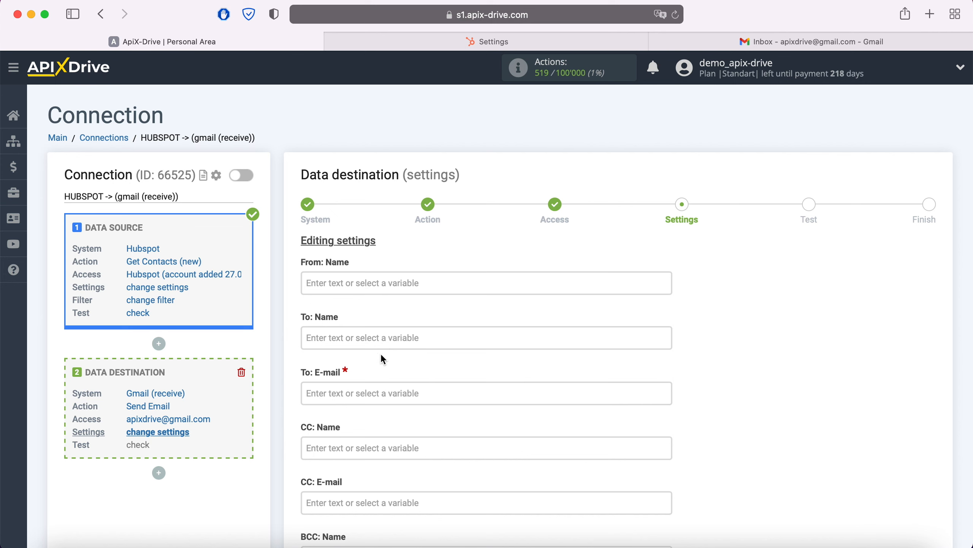
Insert the Hubspot Email variable into the To: E-mail field
left_click(373, 389)
scroll(508, 347, "down", 8)
scroll(509, 349, "down", 10)
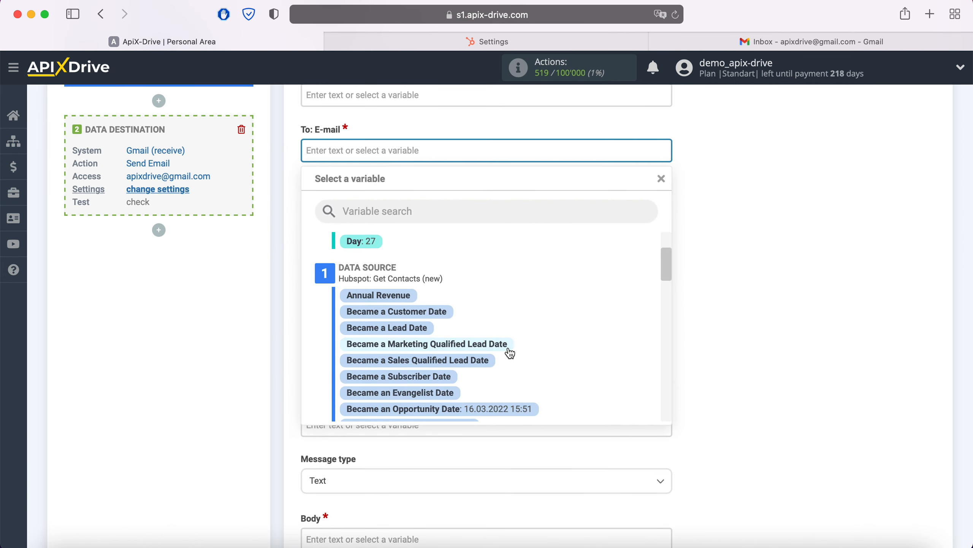
scroll(510, 351, "down", 3)
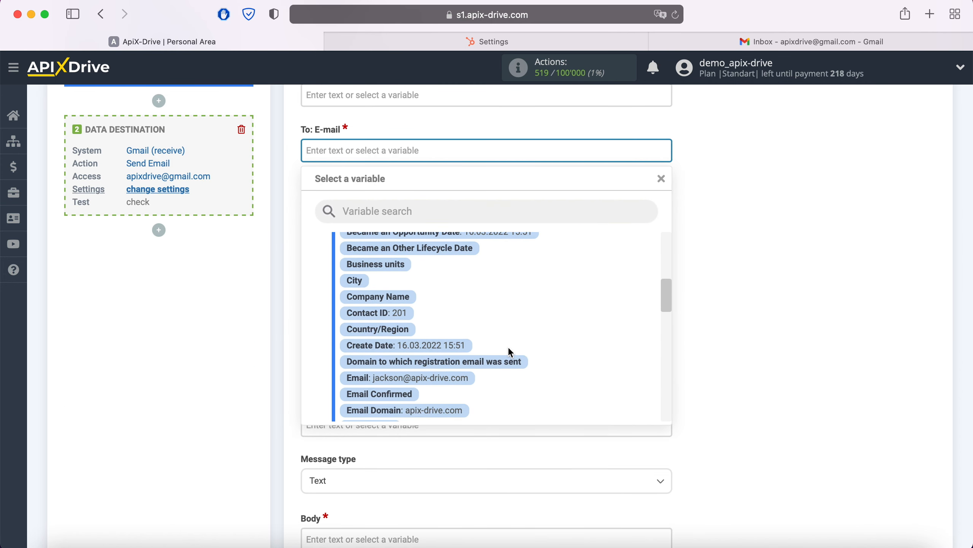
left_click(464, 349)
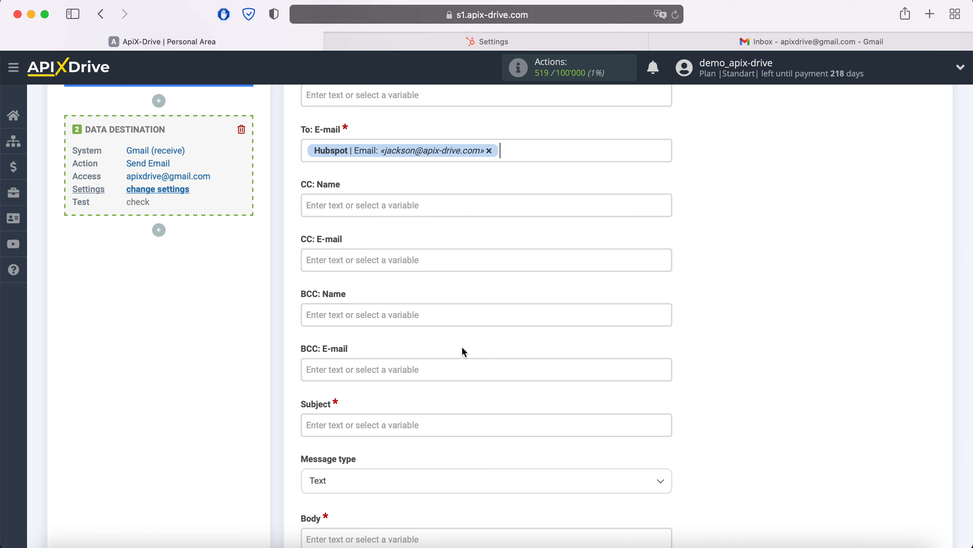
scroll(463, 348, "down", 5)
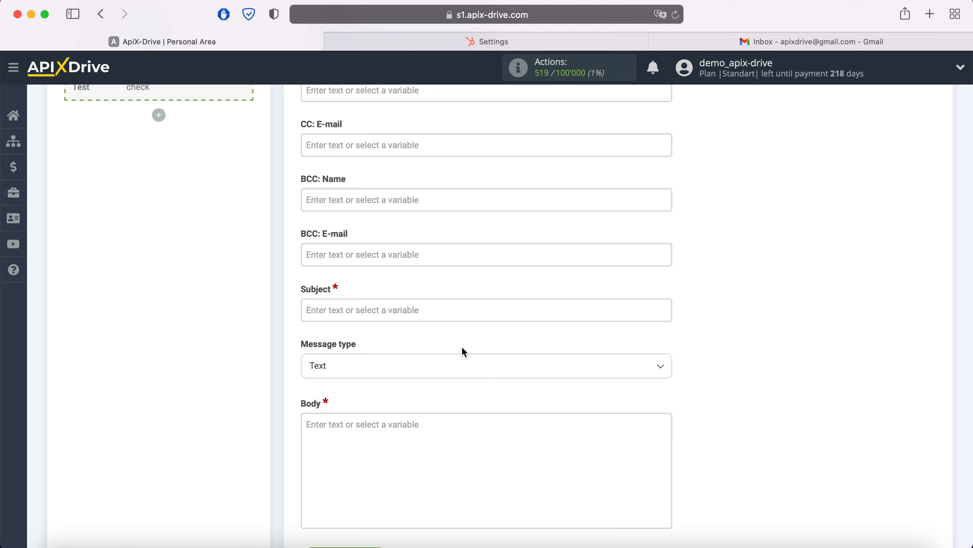
scroll(463, 348, "up", 5)
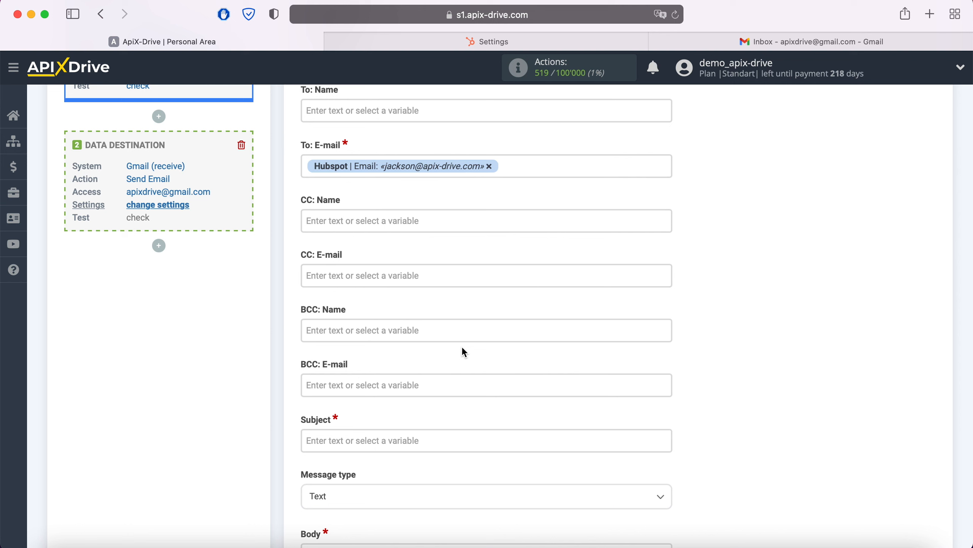
Replace the recipient variable with a fixed Gmail address typed into the recipient field
left_click(490, 166)
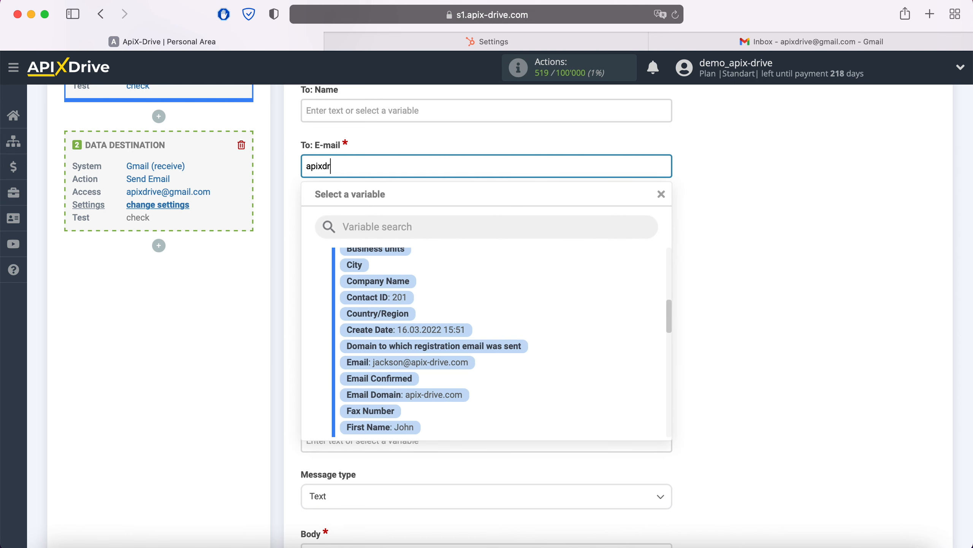
left_click(280, 274)
scroll(280, 274, "down", 5)
Set the subject to 'New Contact Hubspot' plus the First Name and Last Name variables
left_click(422, 330)
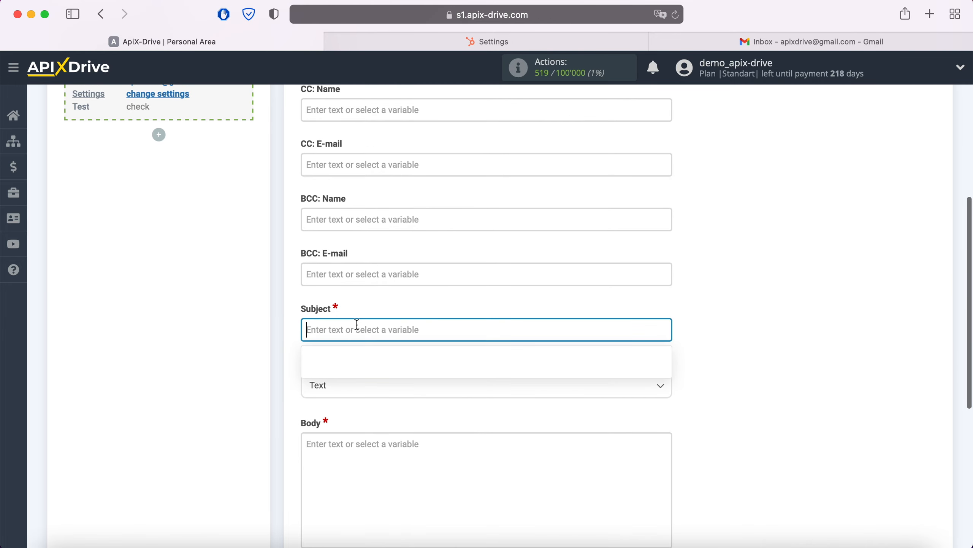
scroll(421, 330, "down", 5)
type("New Cont")
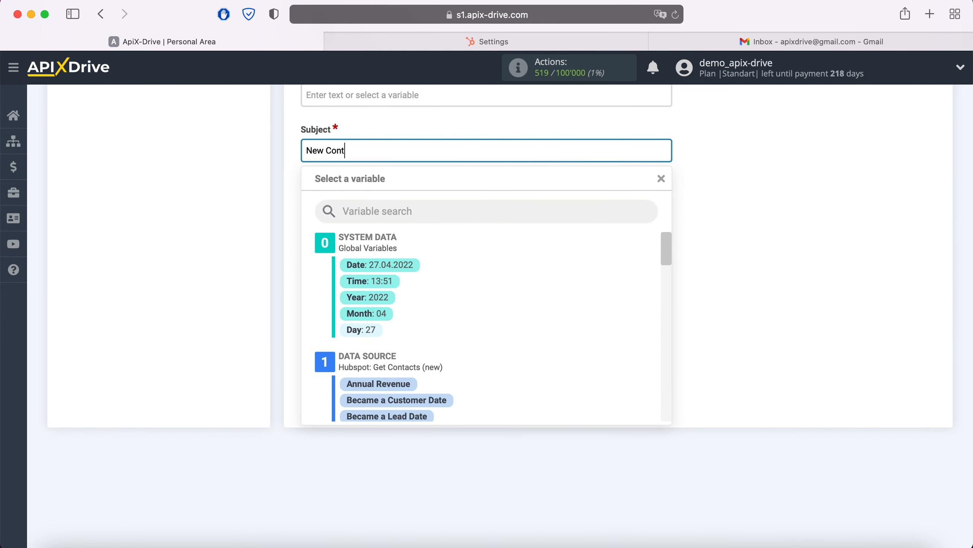
type("act Hubspot")
scroll(530, 318, "down", 6)
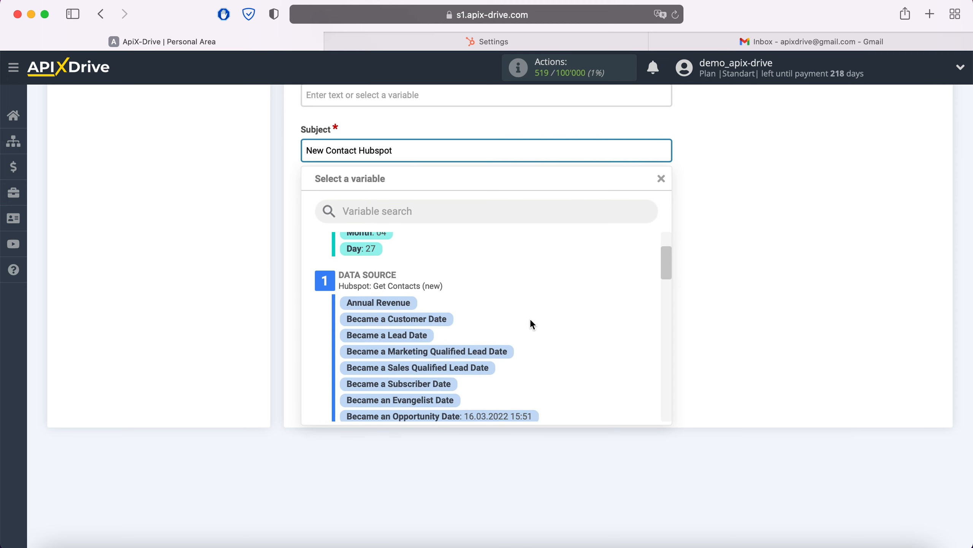
scroll(530, 317, "down", 5)
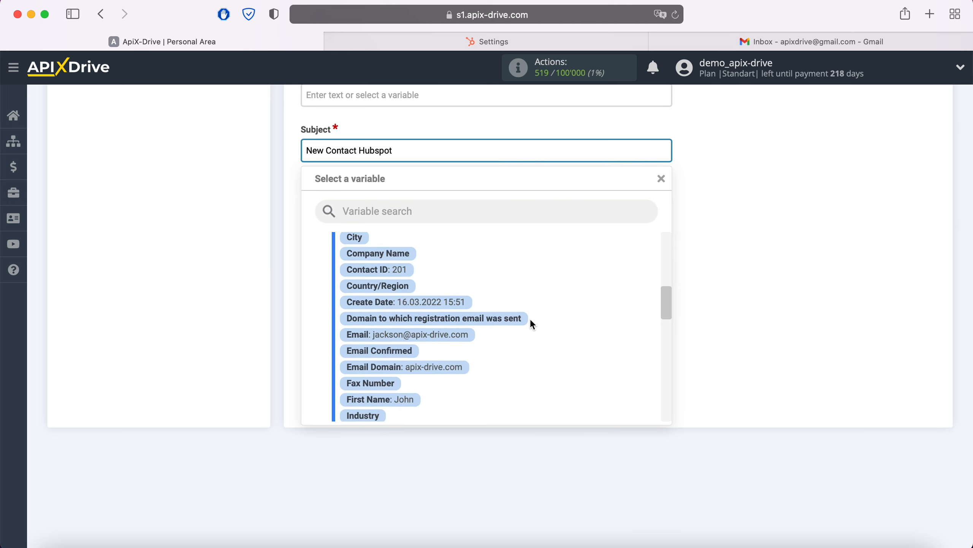
left_click(410, 365)
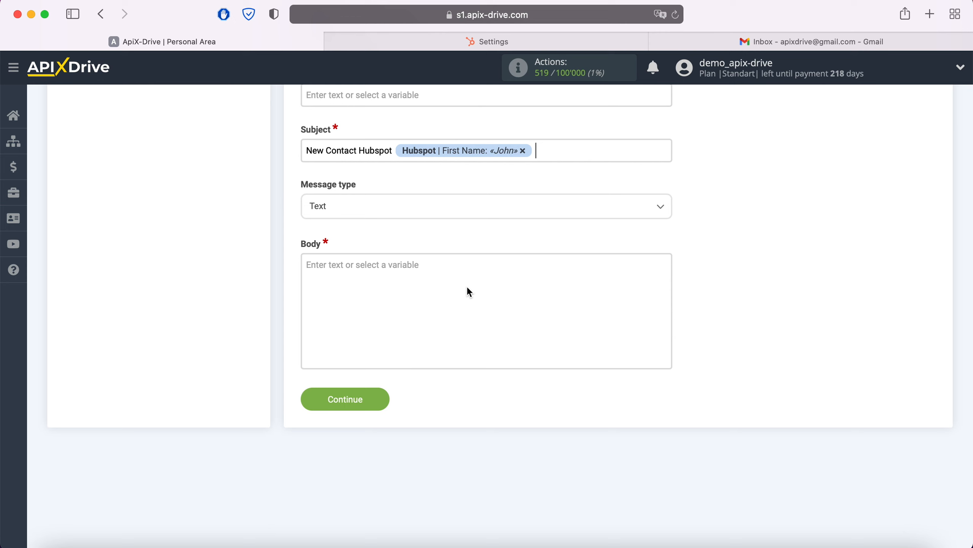
left_click(587, 148)
scroll(558, 351, "down", 3)
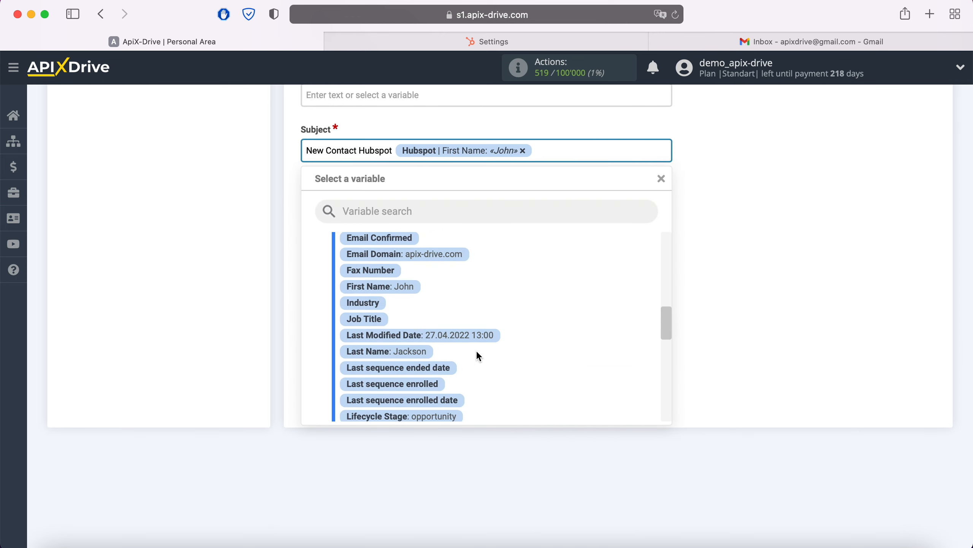
left_click(399, 349)
Start the email body with a Date line holding the current date and time variables
left_click(348, 292)
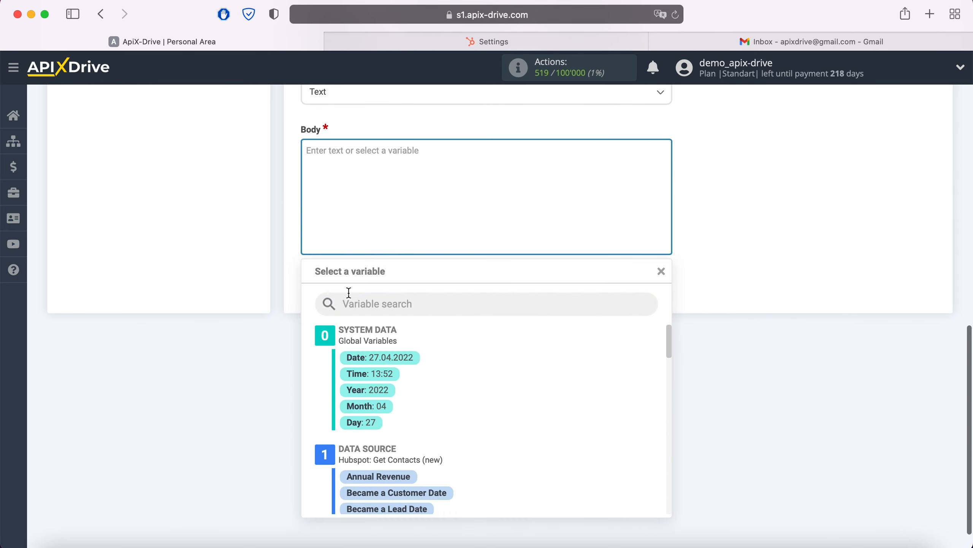
type("Date")
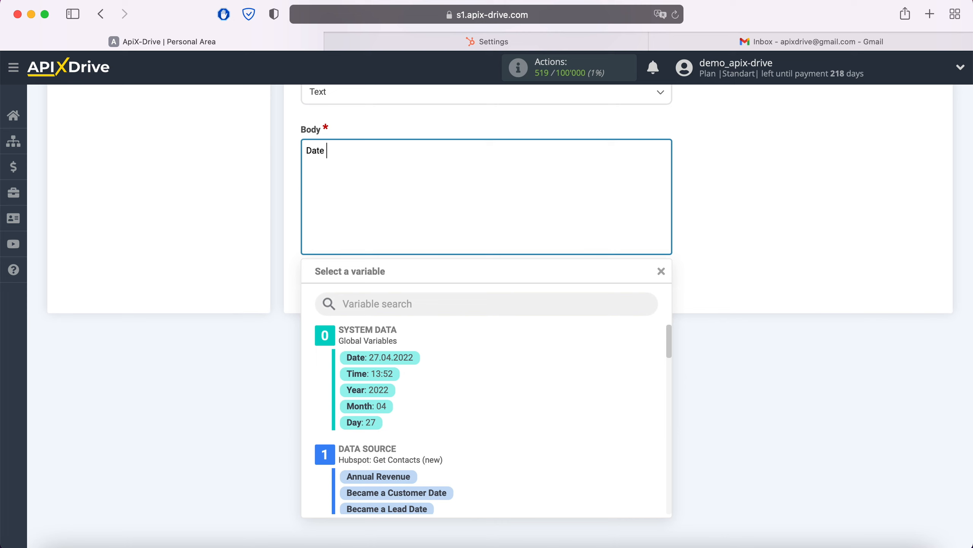
left_click(400, 361)
left_click(512, 154)
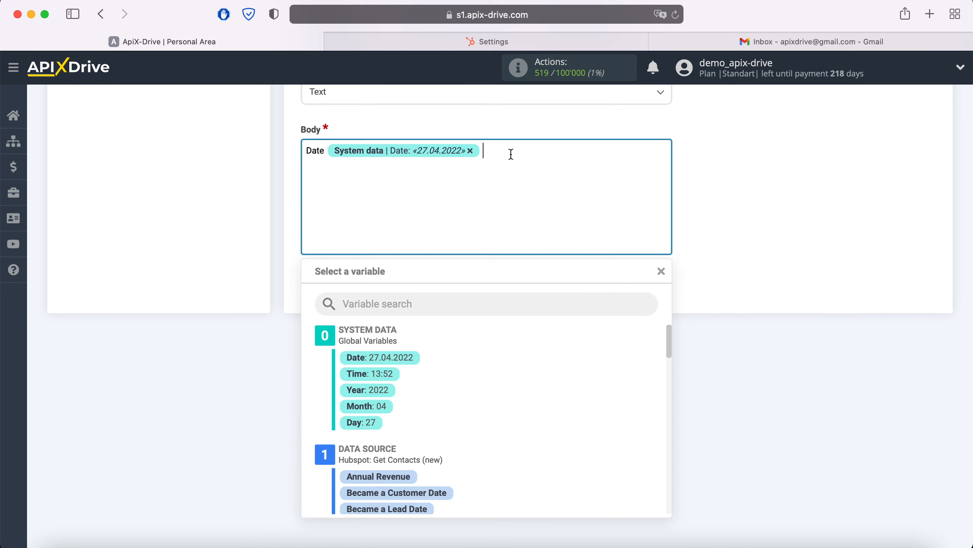
left_click(388, 373)
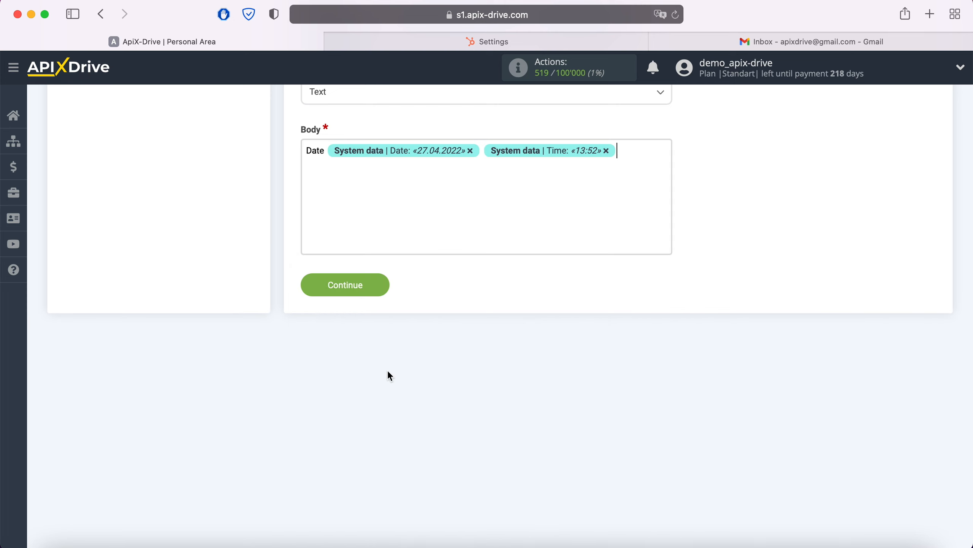
Add a Name label followed by the contact's First Name and Last Name variables
type("Name")
left_click(362, 169)
scroll(533, 380, "down", 6)
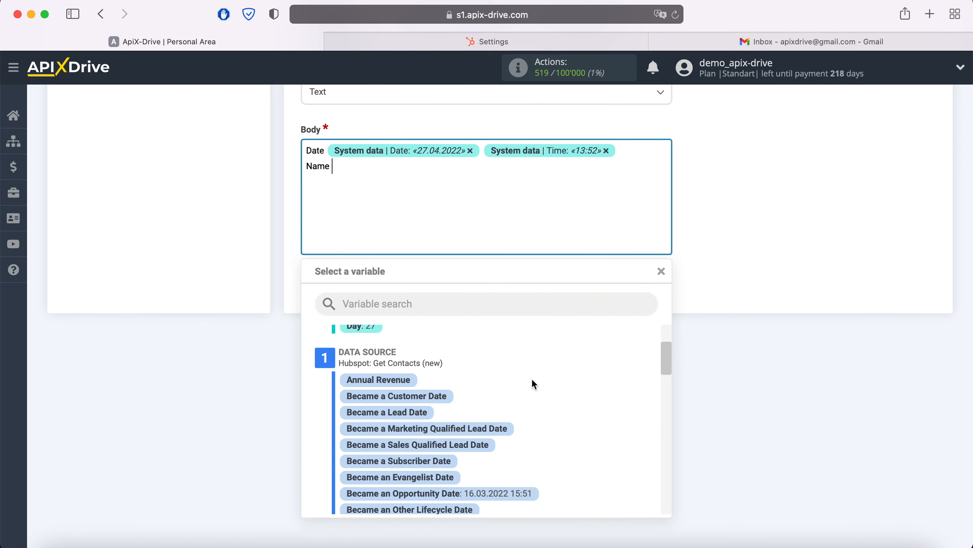
scroll(533, 379, "down", 5)
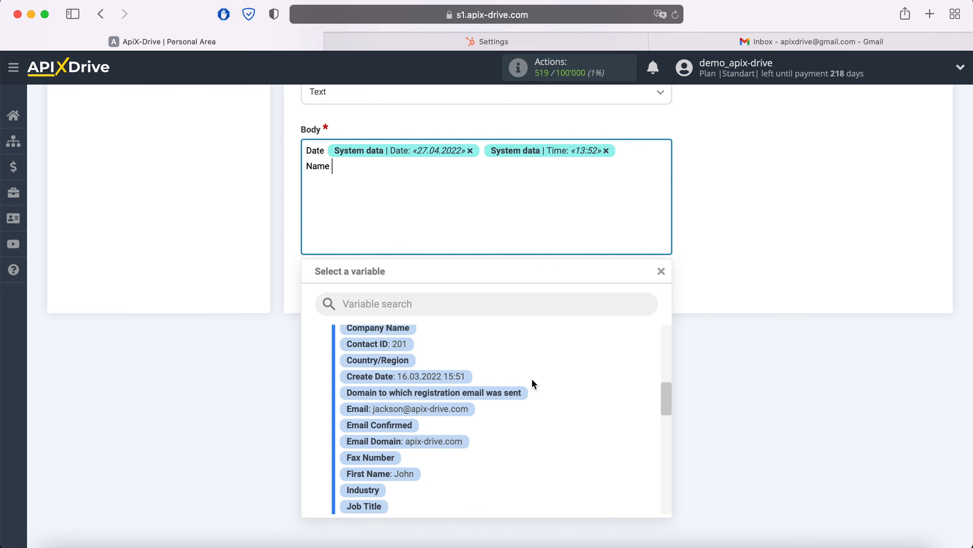
left_click(406, 423)
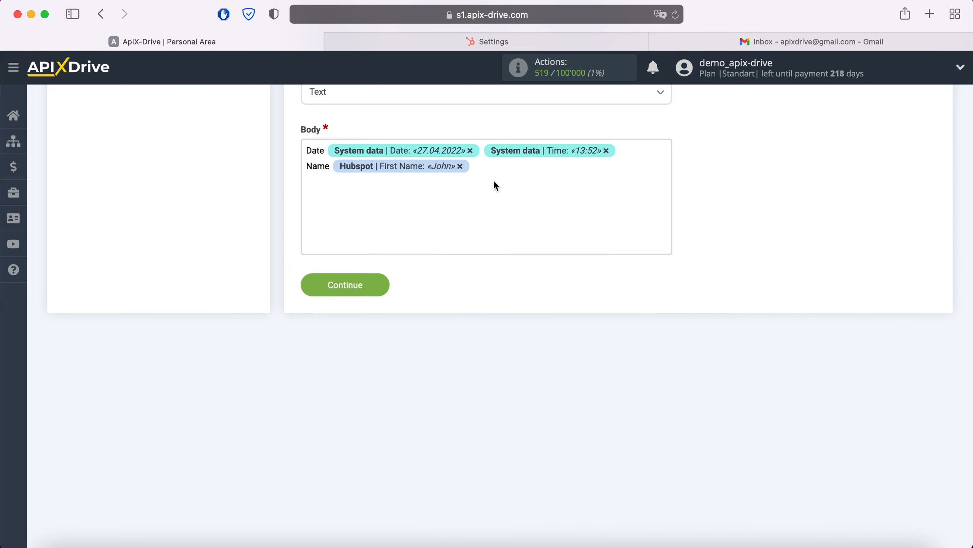
left_click(494, 169)
scroll(533, 395, "down", 2)
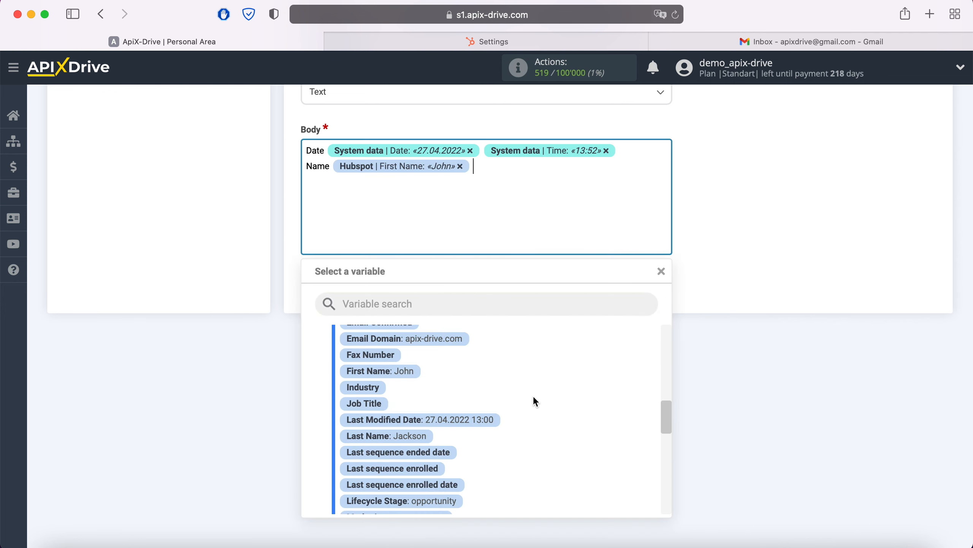
left_click(419, 436)
Add an Email line with the contact's email address variable
key("Return")
type("Email")
left_click(386, 181)
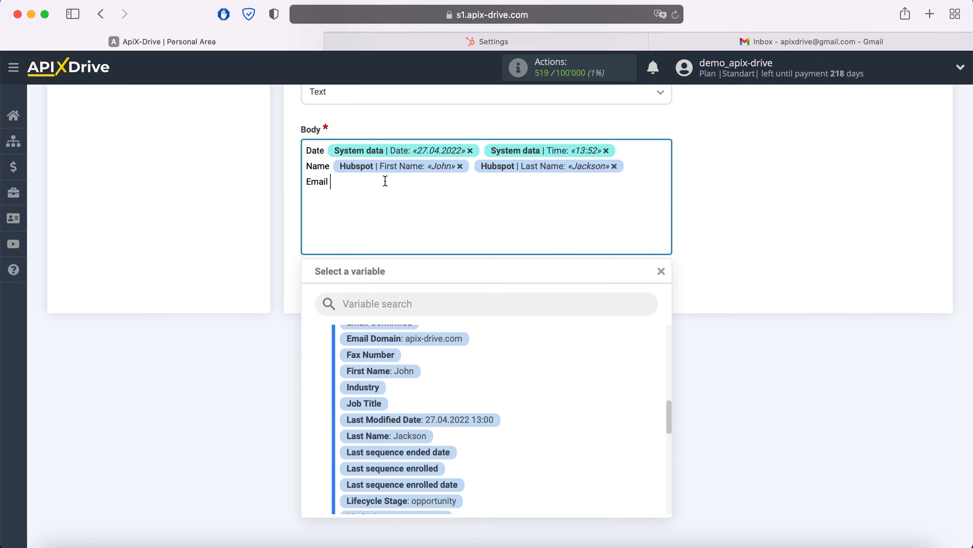
scroll(561, 402, "up", 3)
left_click(462, 380)
Add a Phone line with the contact's Mobile Phone Number variable
key("Return")
type("Ph")
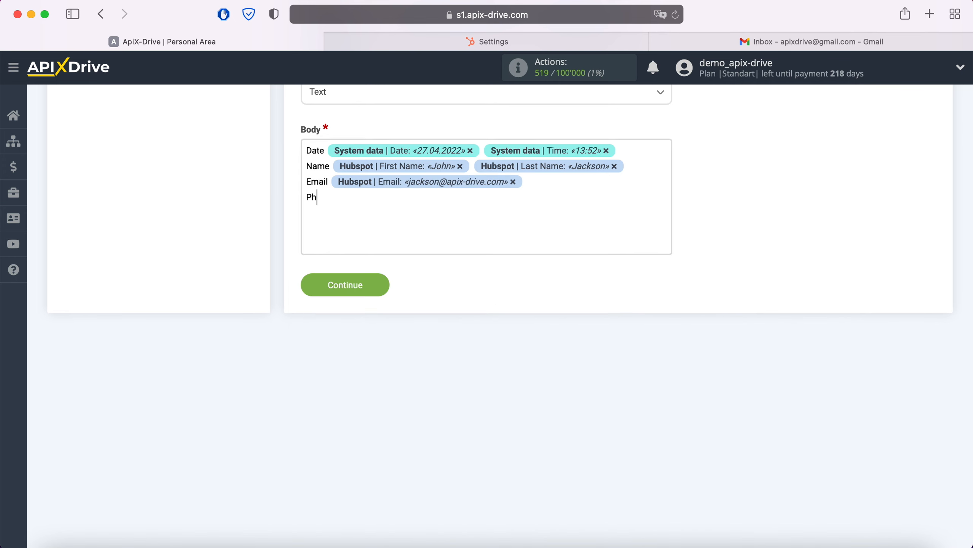
type("one")
left_click(386, 210)
scroll(563, 397, "down", 1)
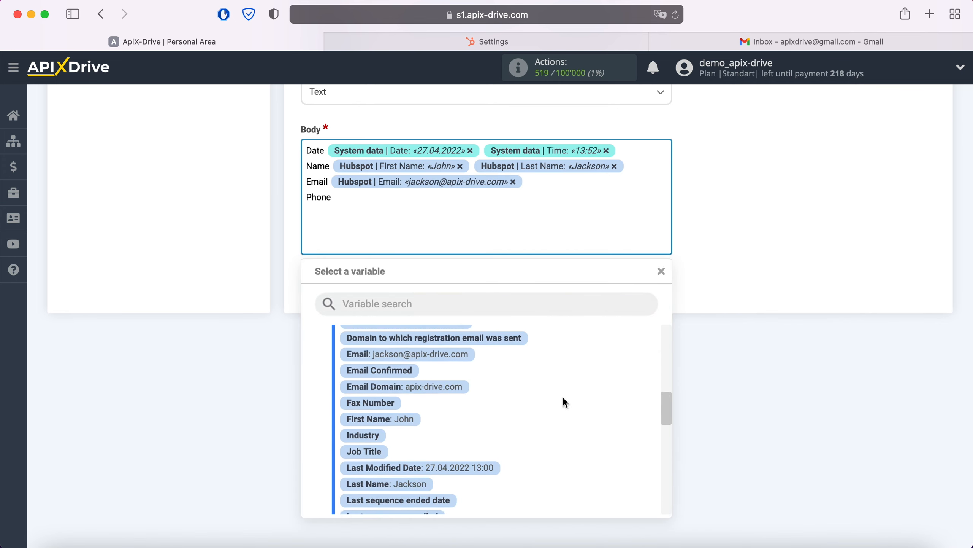
scroll(563, 396, "down", 5)
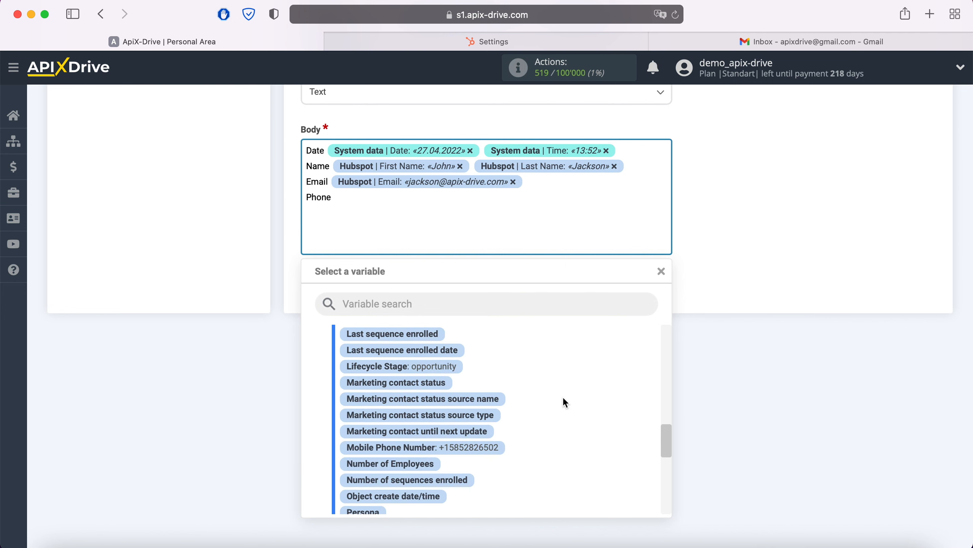
left_click(491, 448)
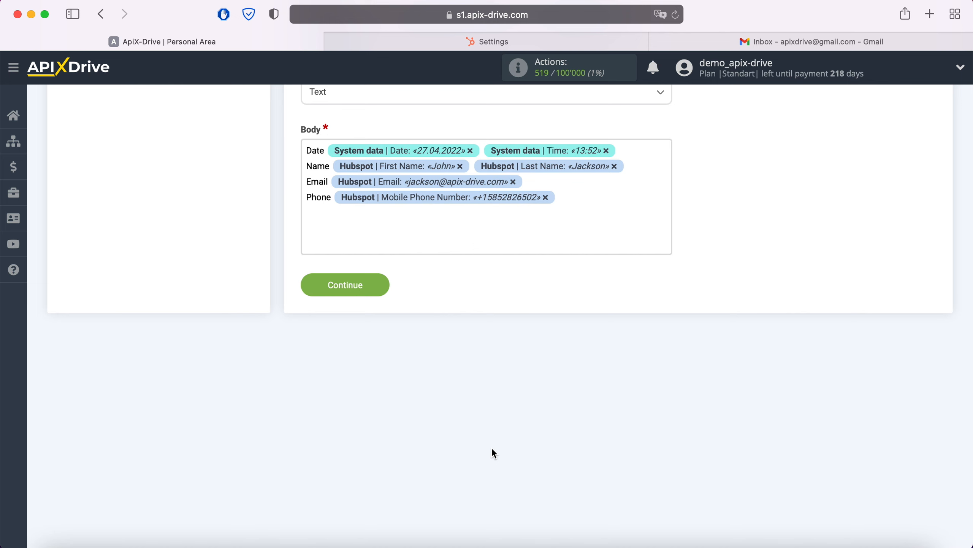
Save the email settings and send test data to Gmail, then check the Gmail inbox
left_click(388, 294)
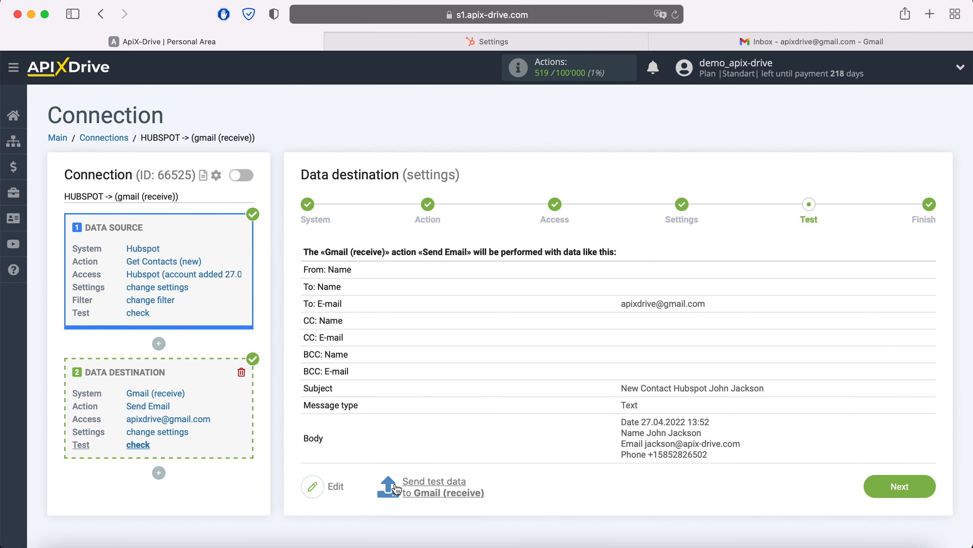
left_click(438, 487)
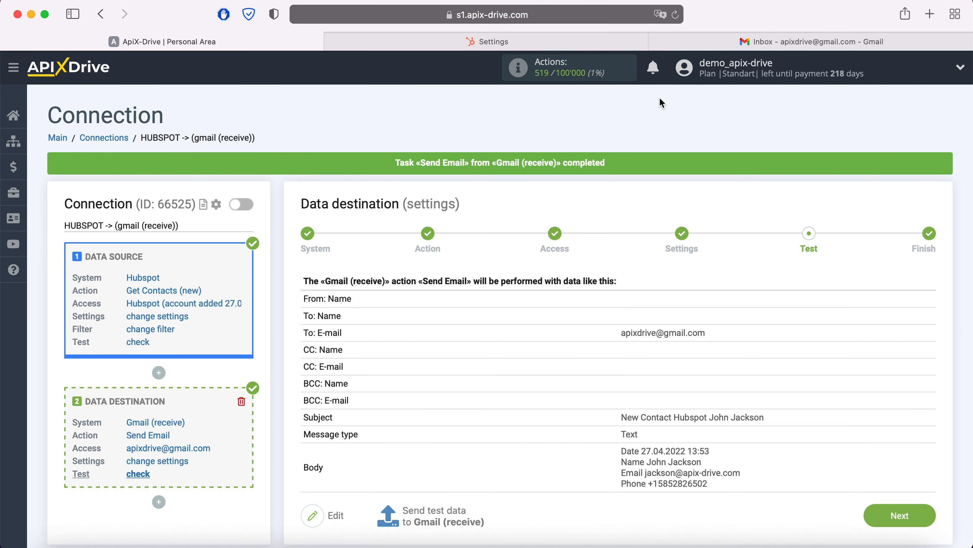
left_click(686, 38)
Reload Gmail, open the New Contact Hubspot test email, then return to ApiX-Drive
left_click(677, 17)
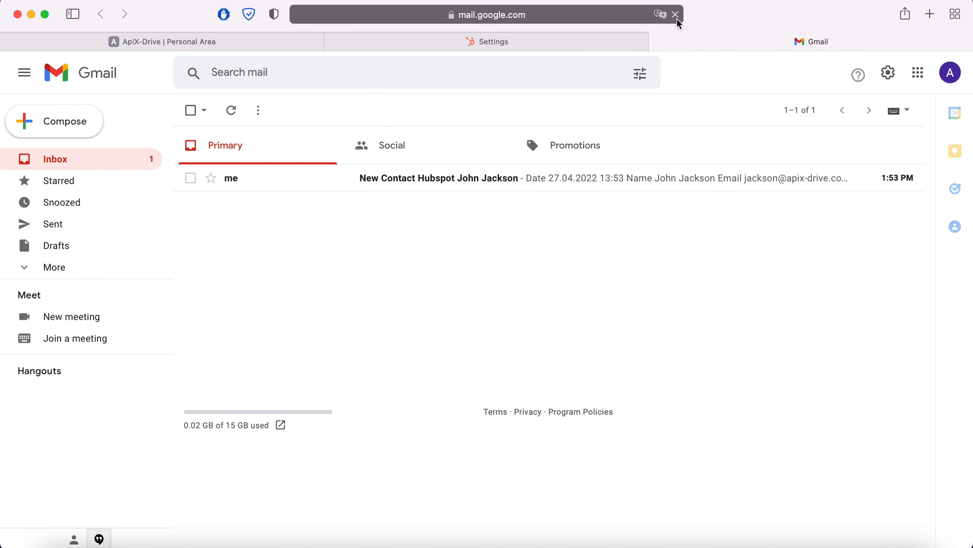
left_click(466, 179)
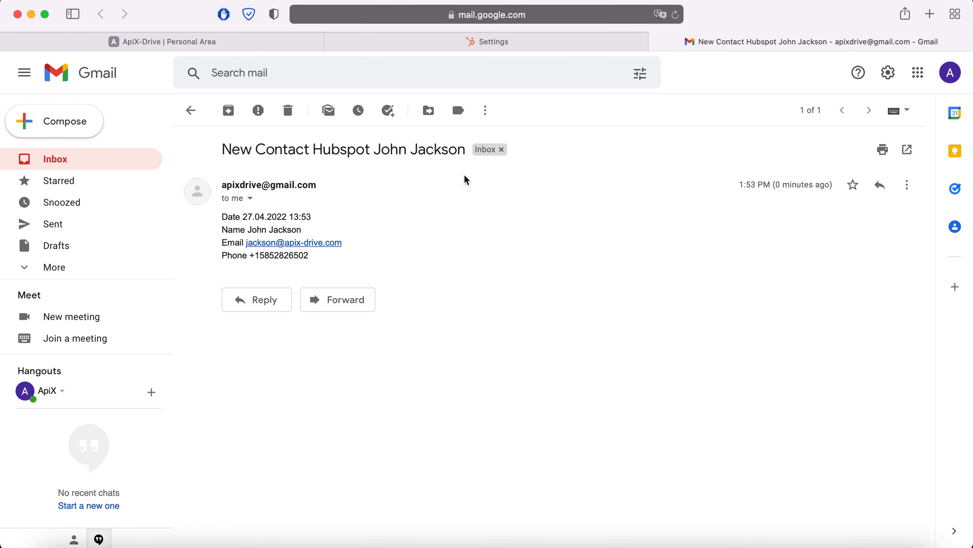
left_click(219, 46)
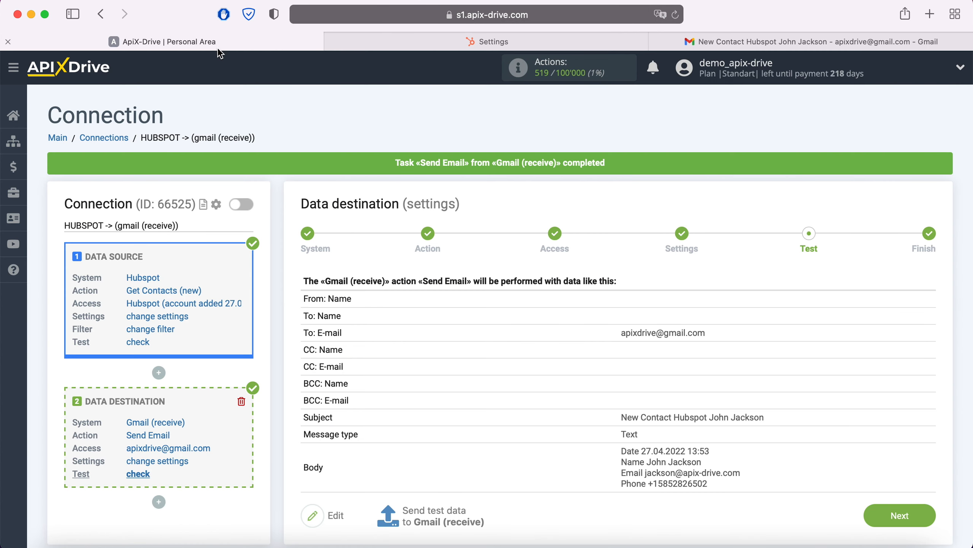
Finish the setup, enable auto-update, and save a 5-minute update interval for the connection
left_click(922, 515)
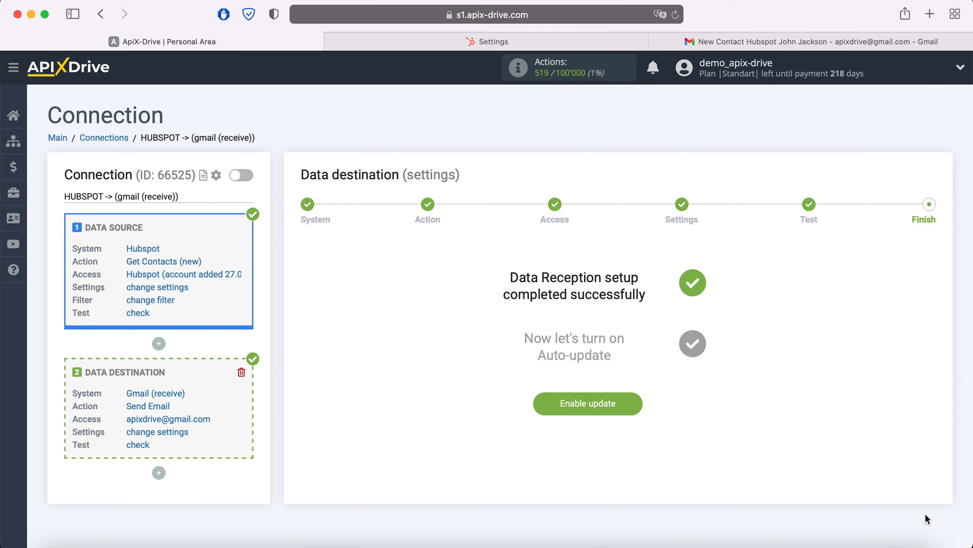
left_click(633, 400)
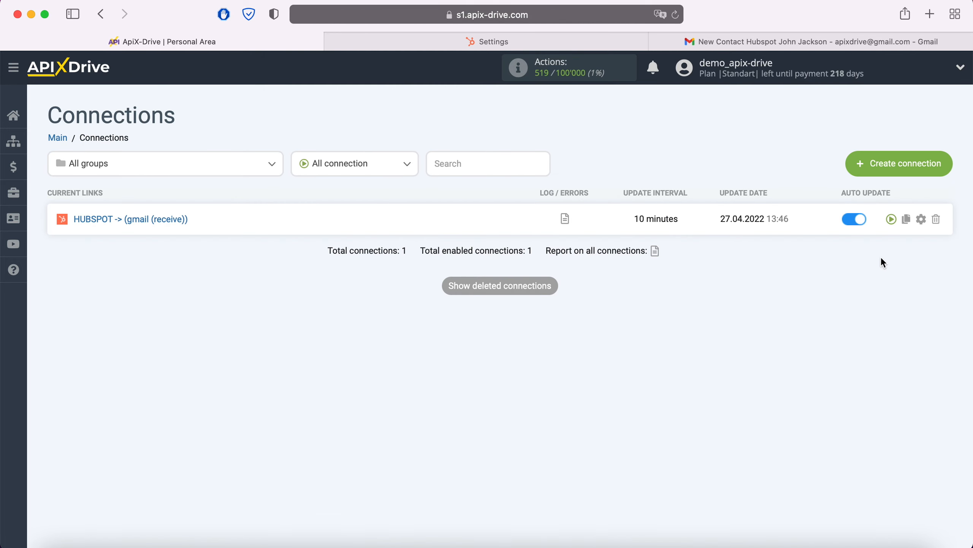
left_click(922, 219)
left_click(579, 311)
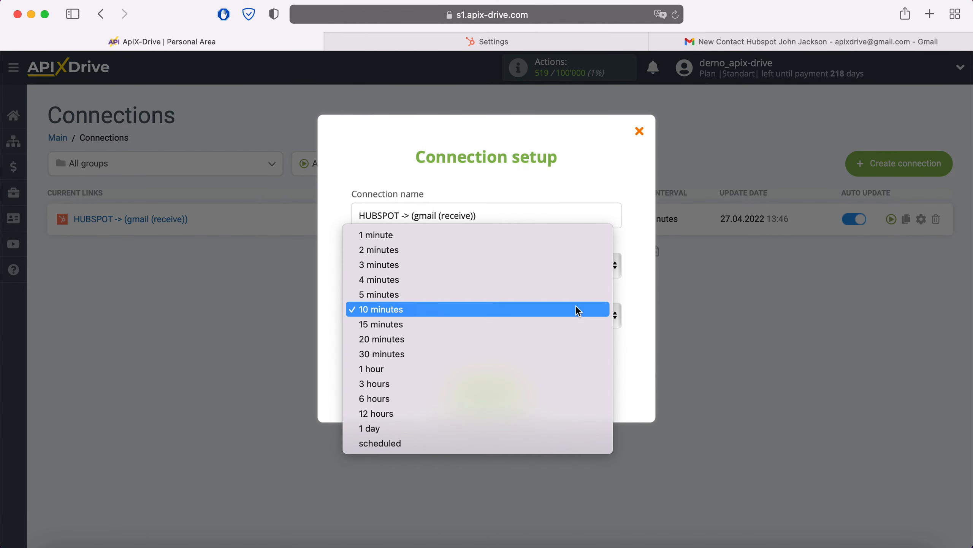
left_click(538, 294)
left_click(524, 390)
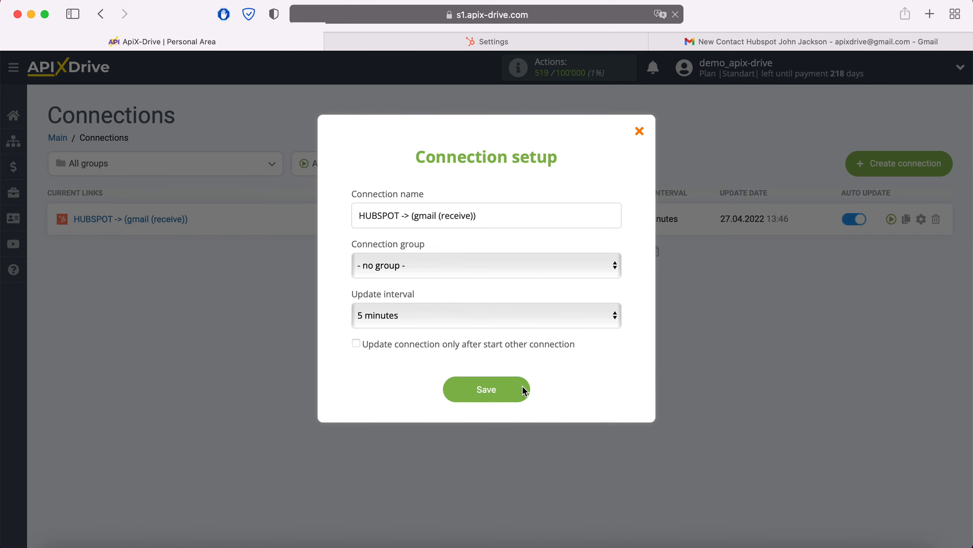